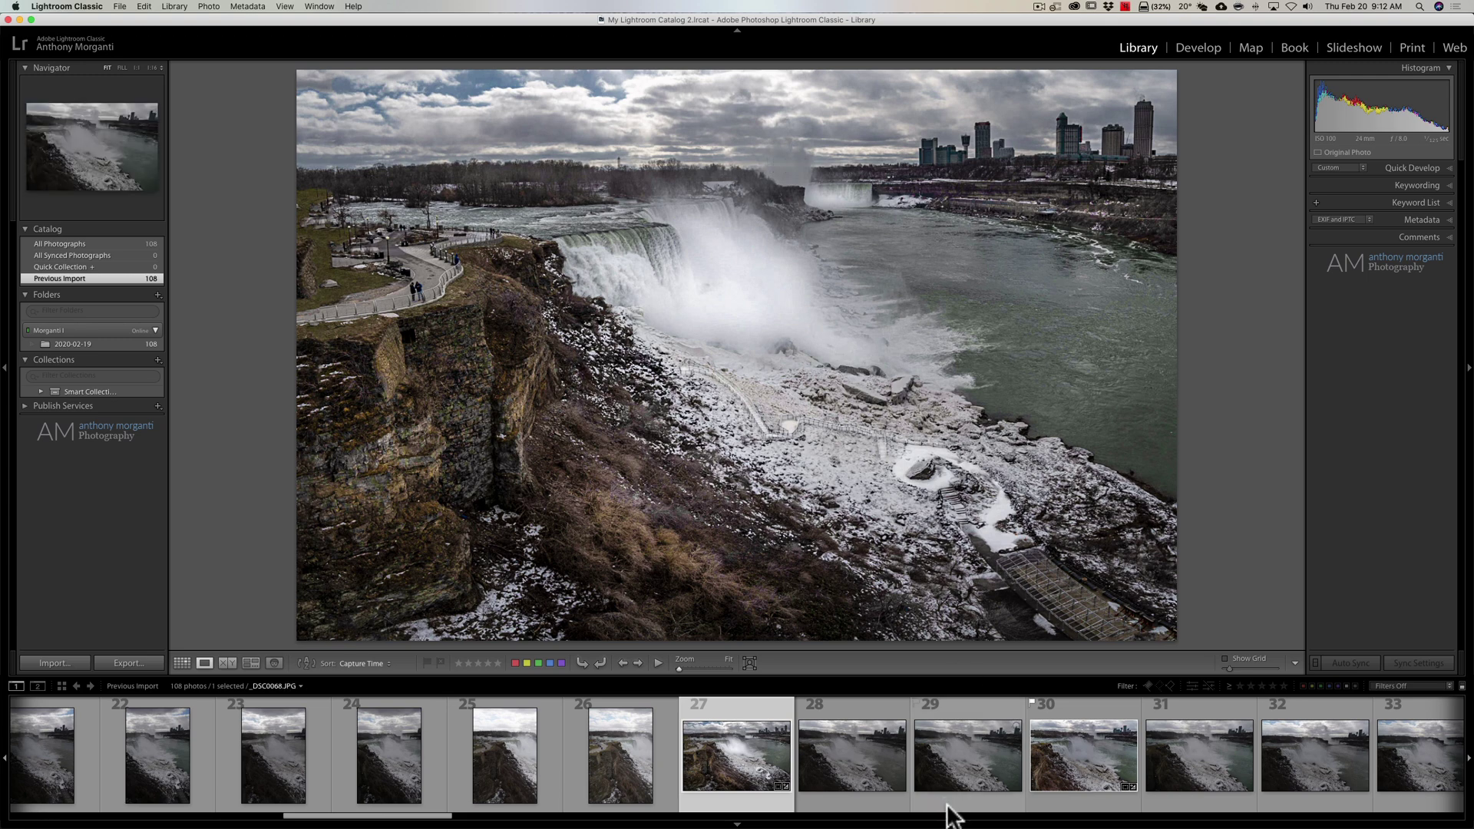
# Switch to the main Lightroom Catalog.lrcat from the File menu's Open Recent list.
pyautogui.scroll(-2, 931, 779)
pyautogui.scroll(-5, 927, 778)
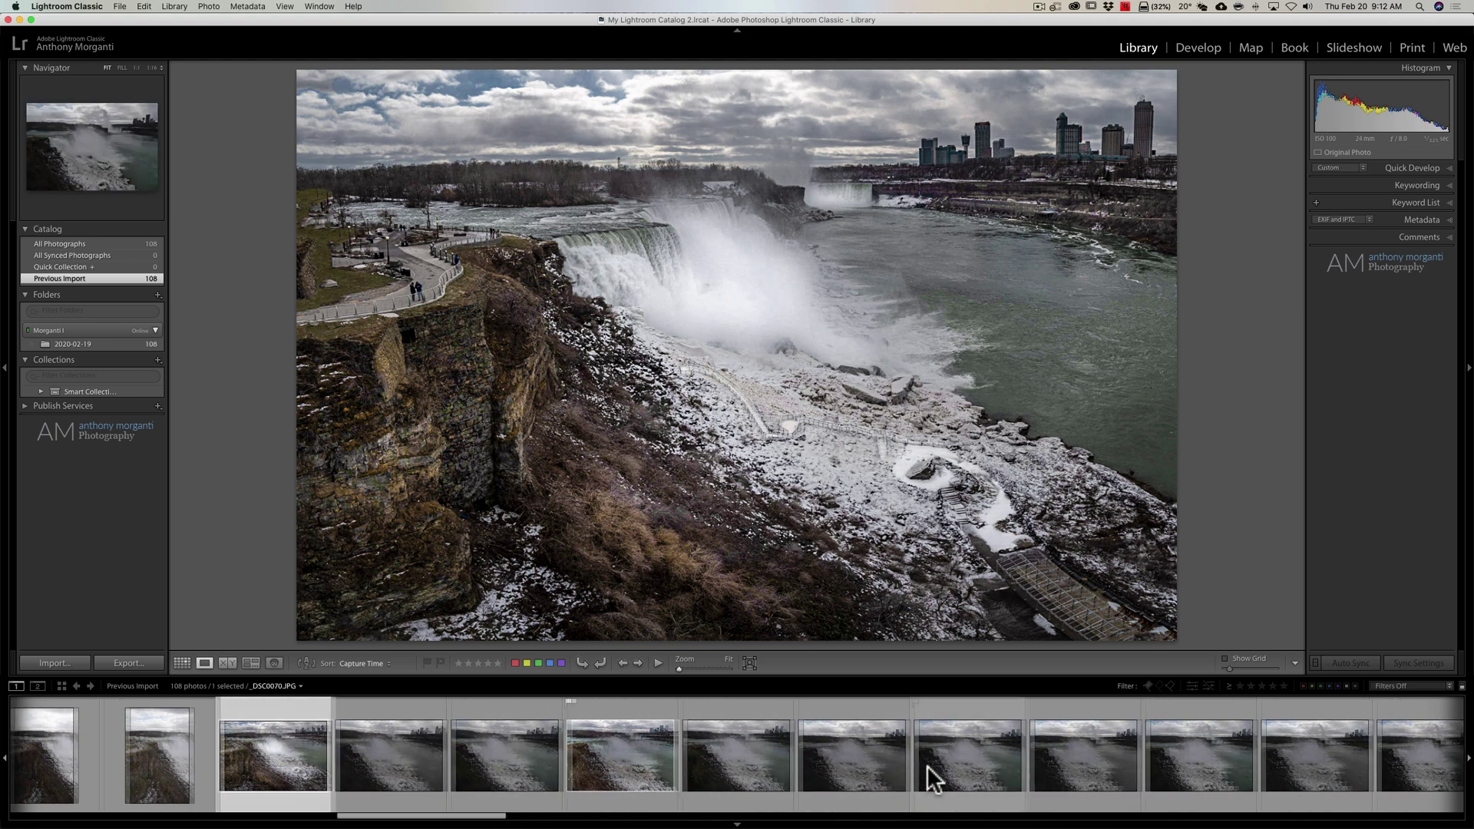
pyautogui.scroll(5, 925, 777)
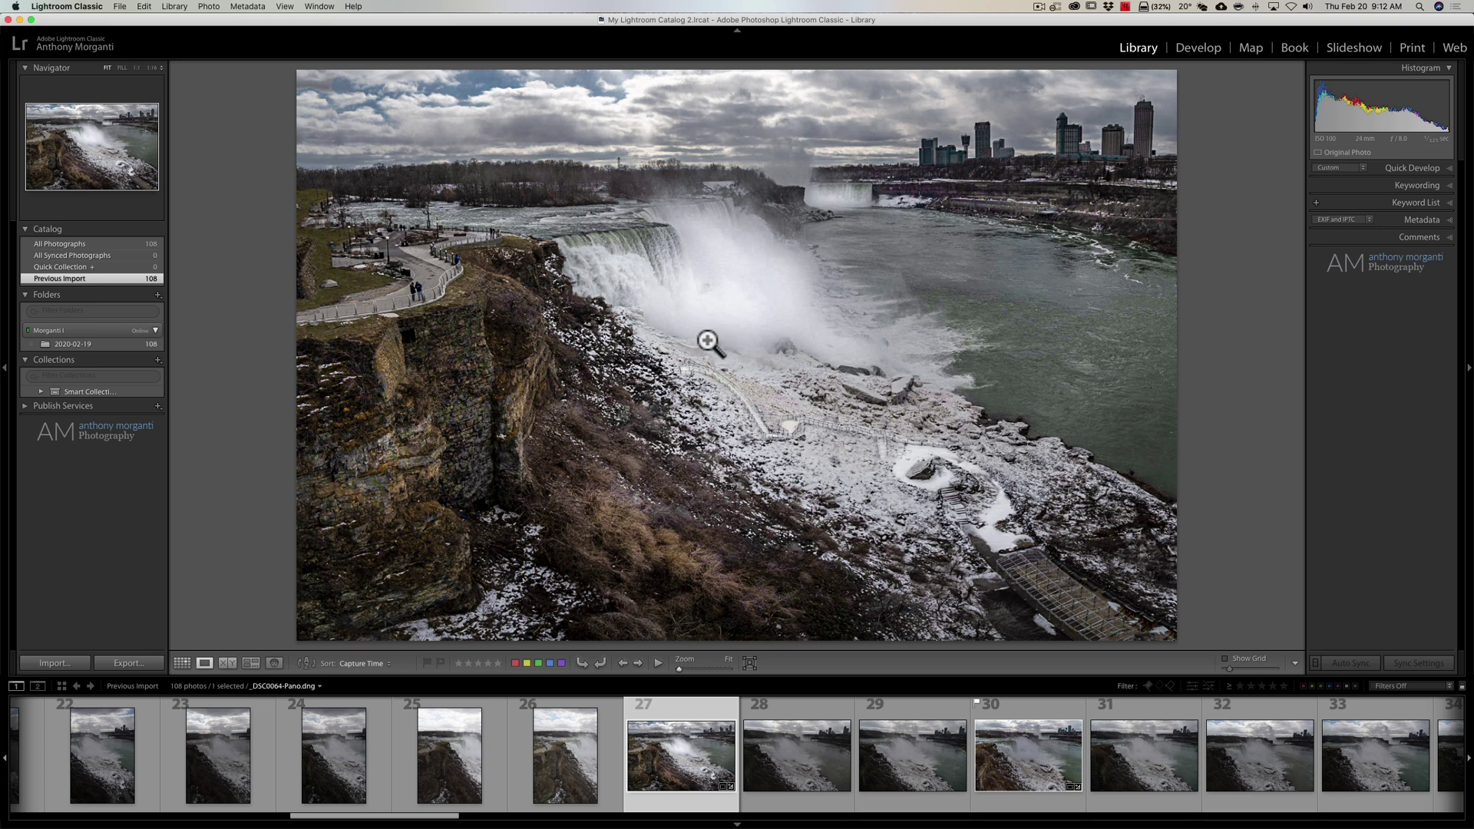
pyautogui.click(117, 5)
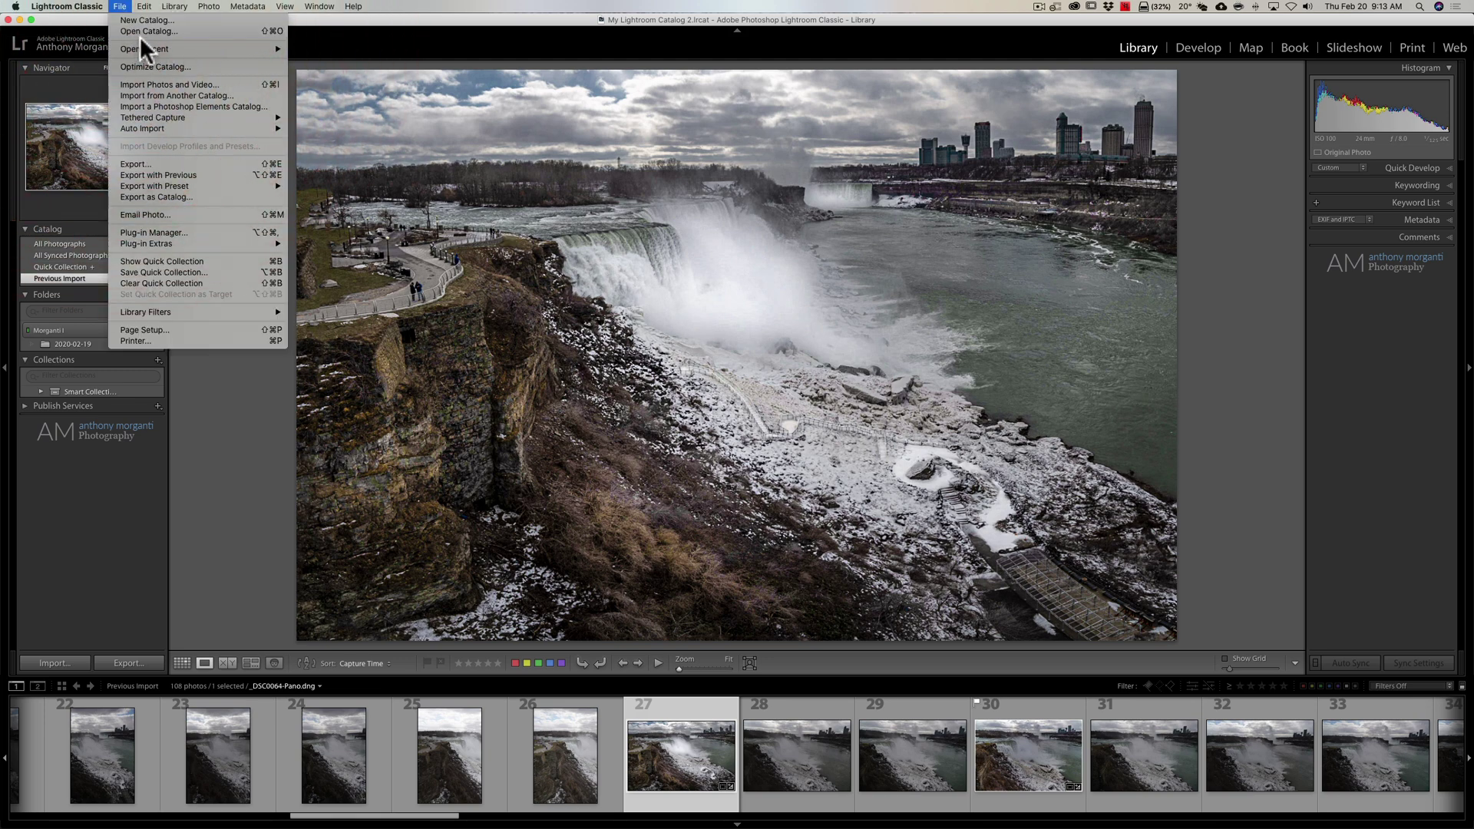
pyautogui.moveTo(148, 48)
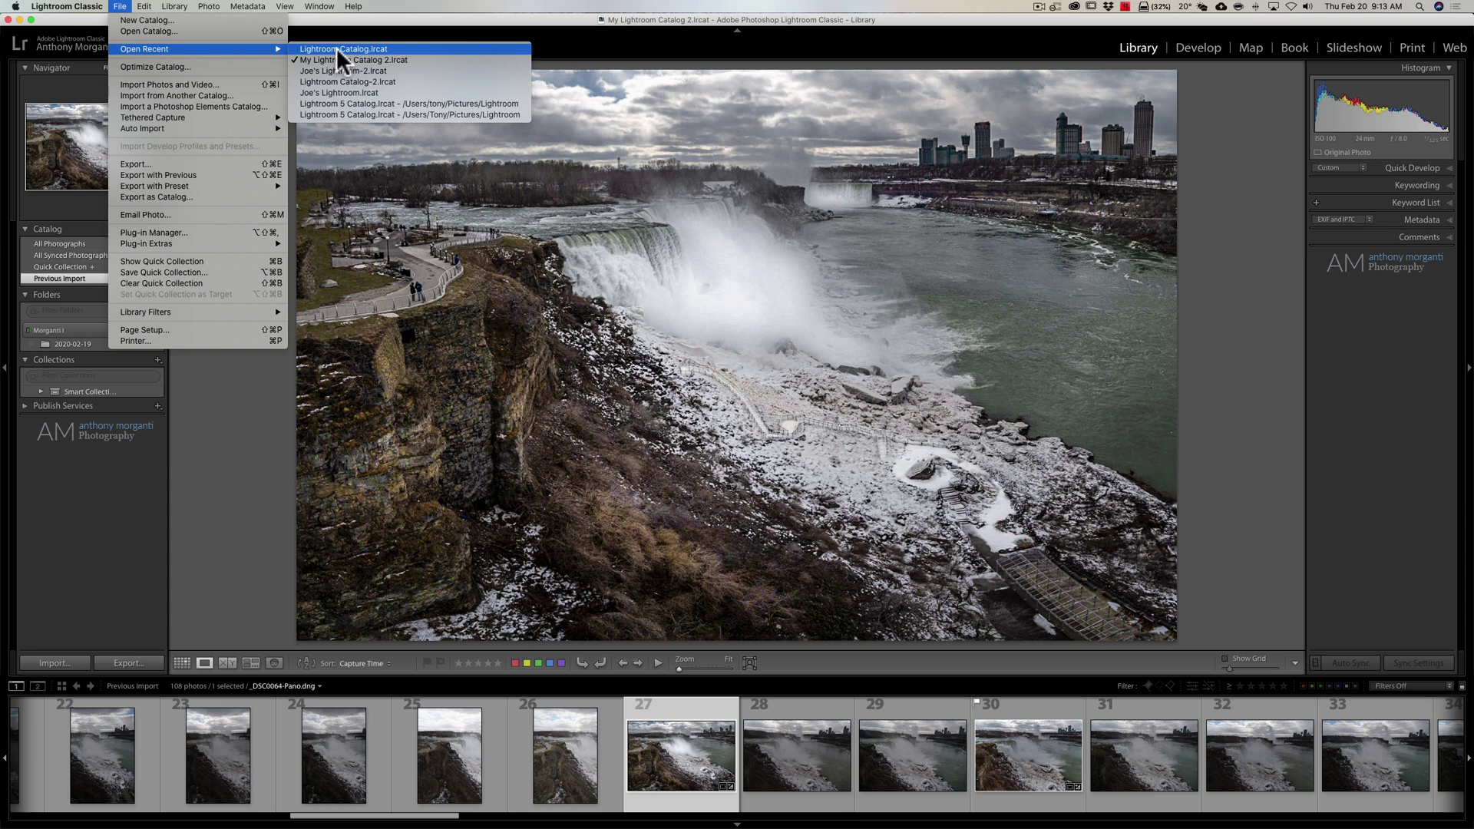
pyautogui.click(336, 47)
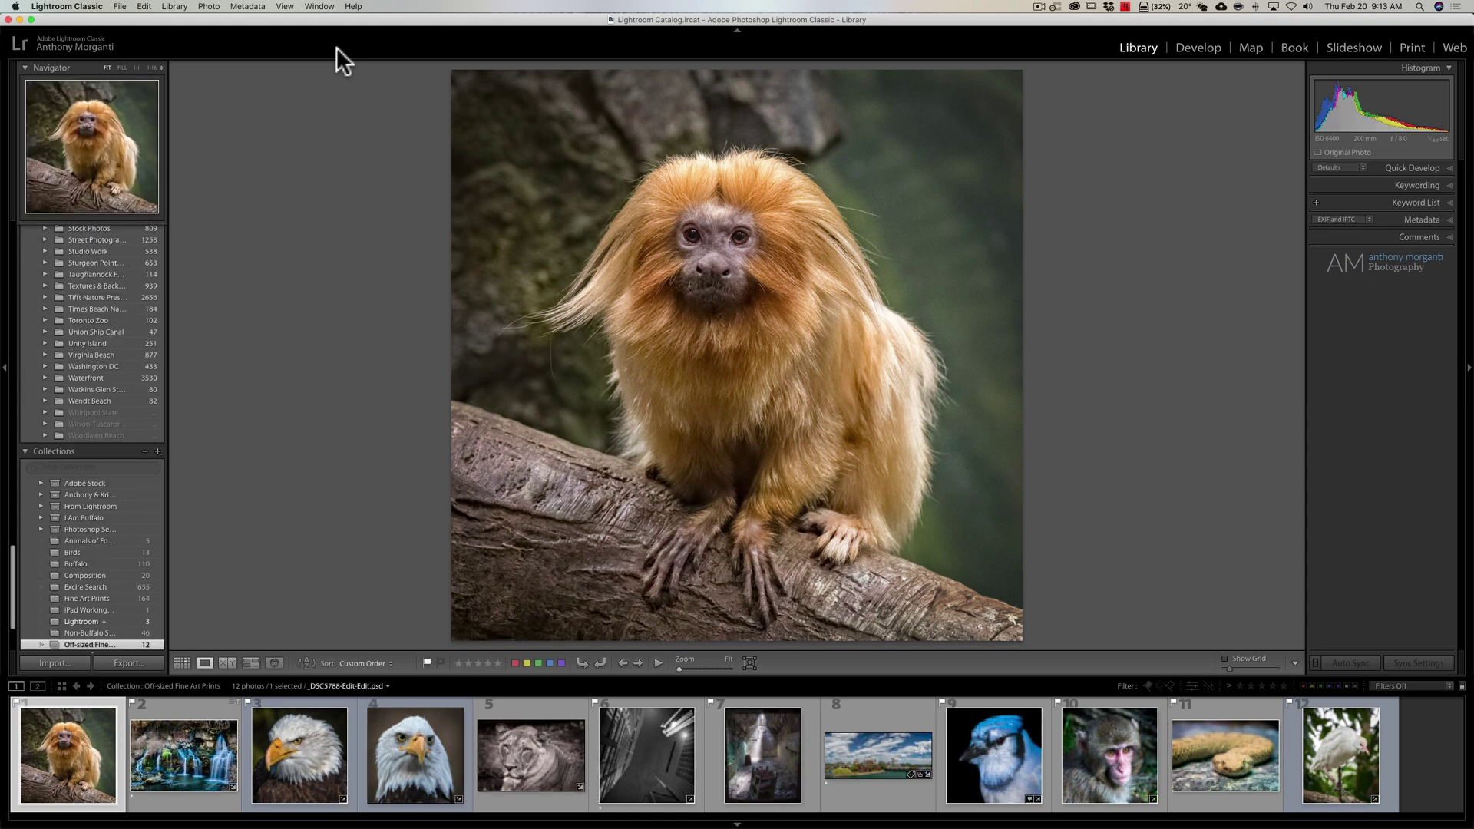
# Choose My Lightroom Catalog 2.lrcat in the Morganti I drive's My Lightroom Catalog 2 folder as the import source.
pyautogui.click(120, 6)
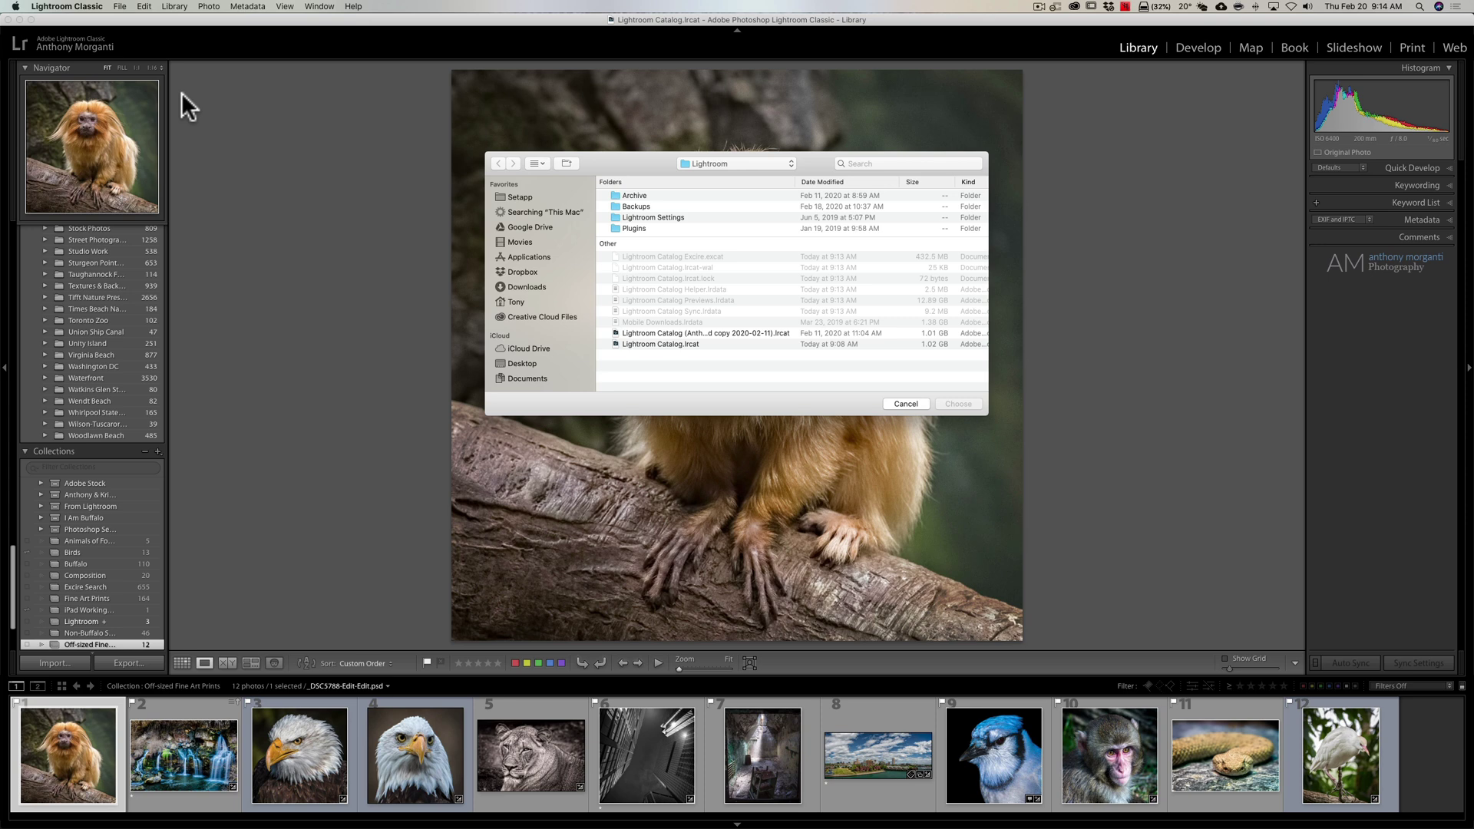
pyautogui.scroll(-5, 550, 288)
pyautogui.scroll(-1, 550, 288)
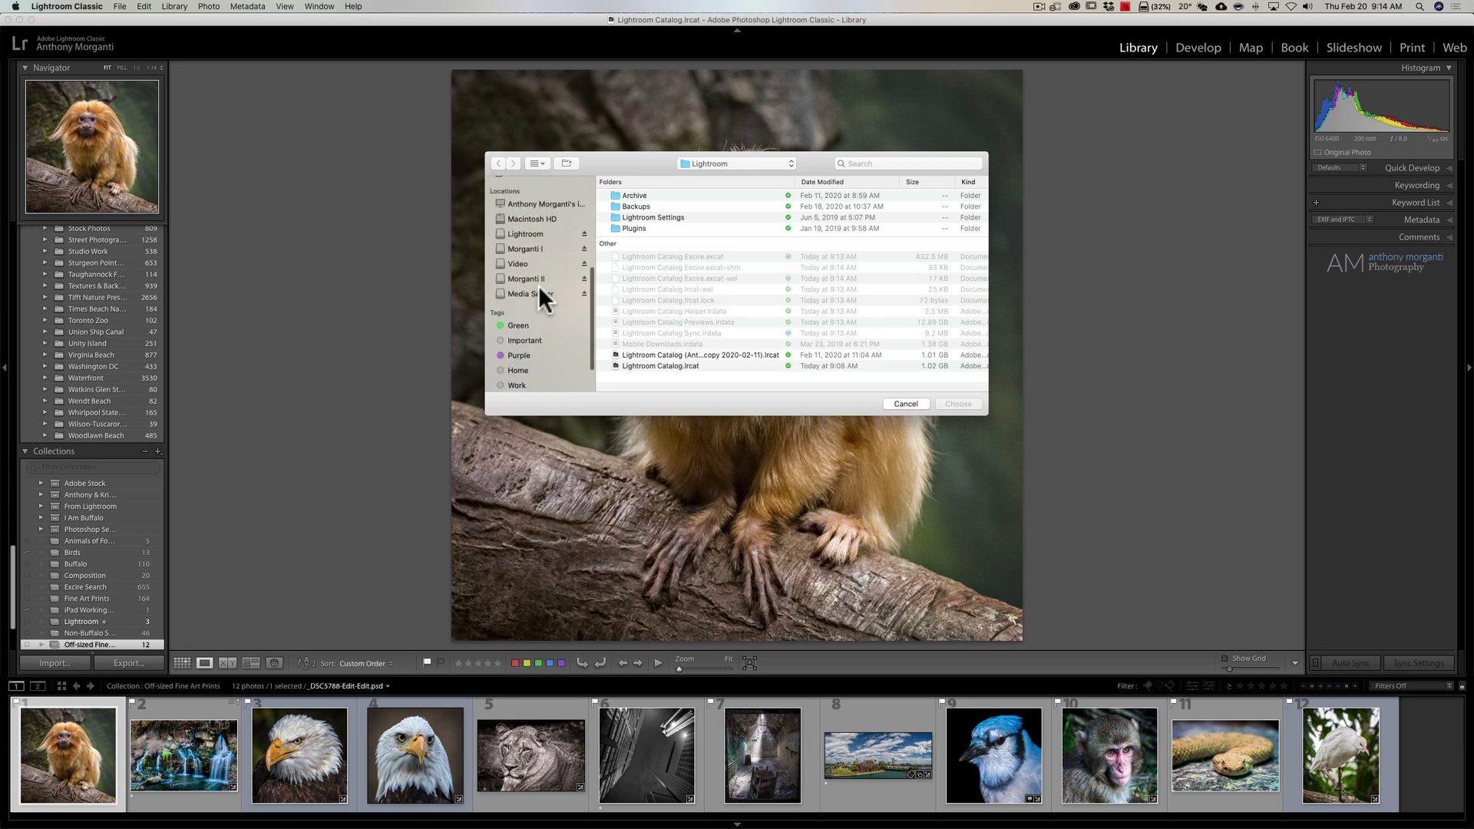
pyautogui.click(527, 246)
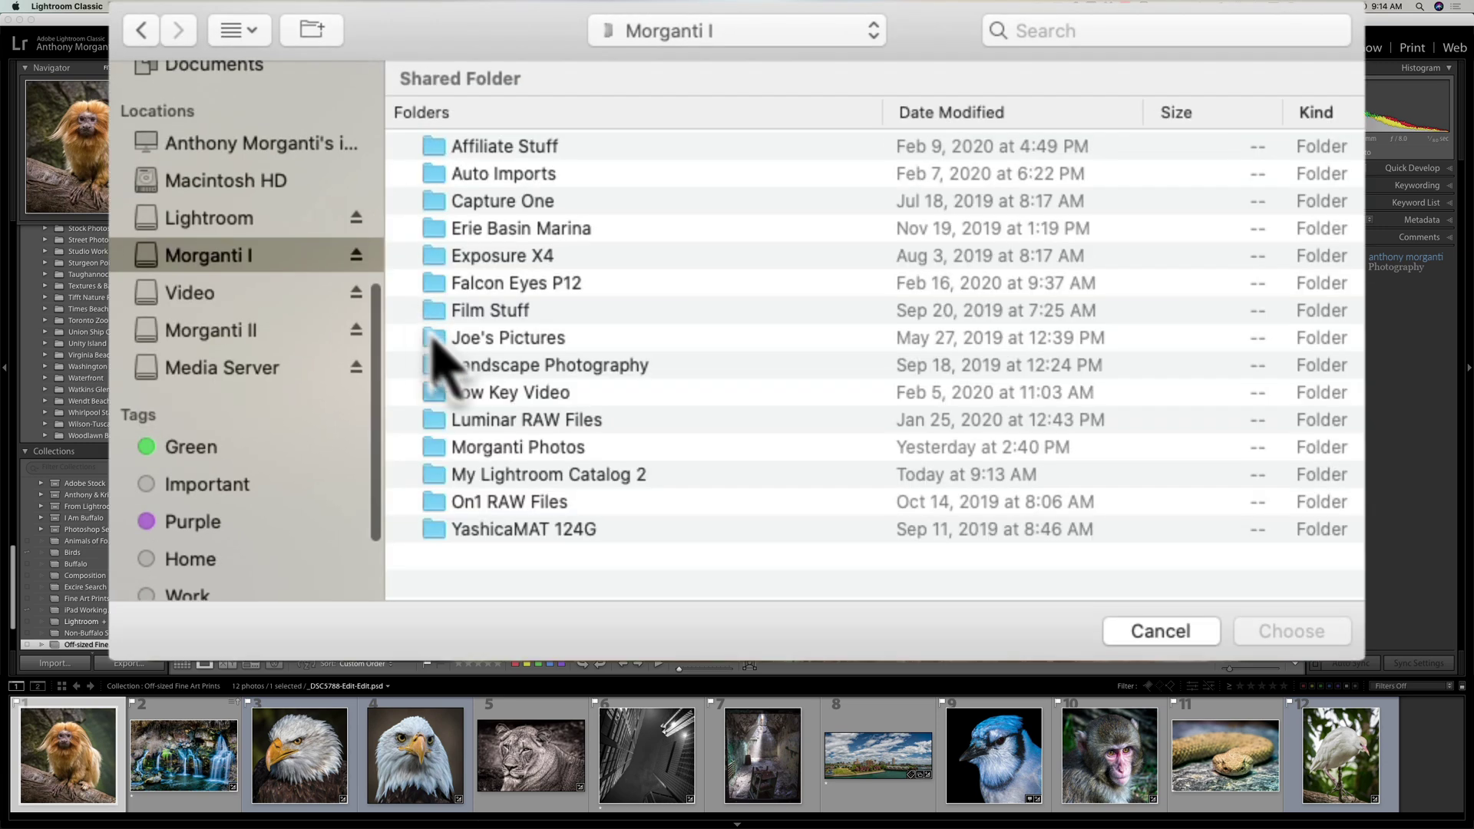
pyautogui.click(596, 473)
pyautogui.doubleClick(598, 474)
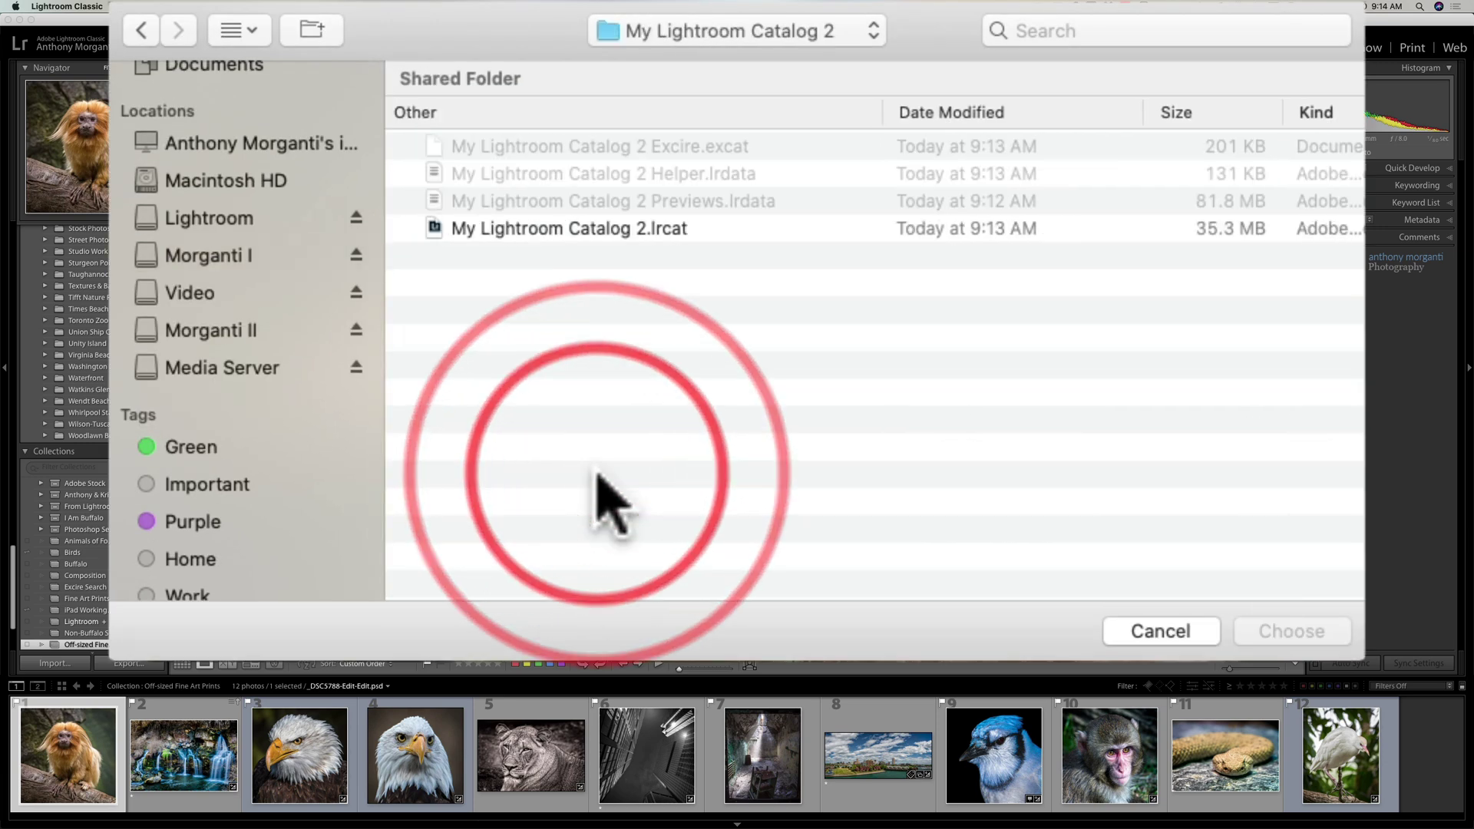
pyautogui.click(566, 232)
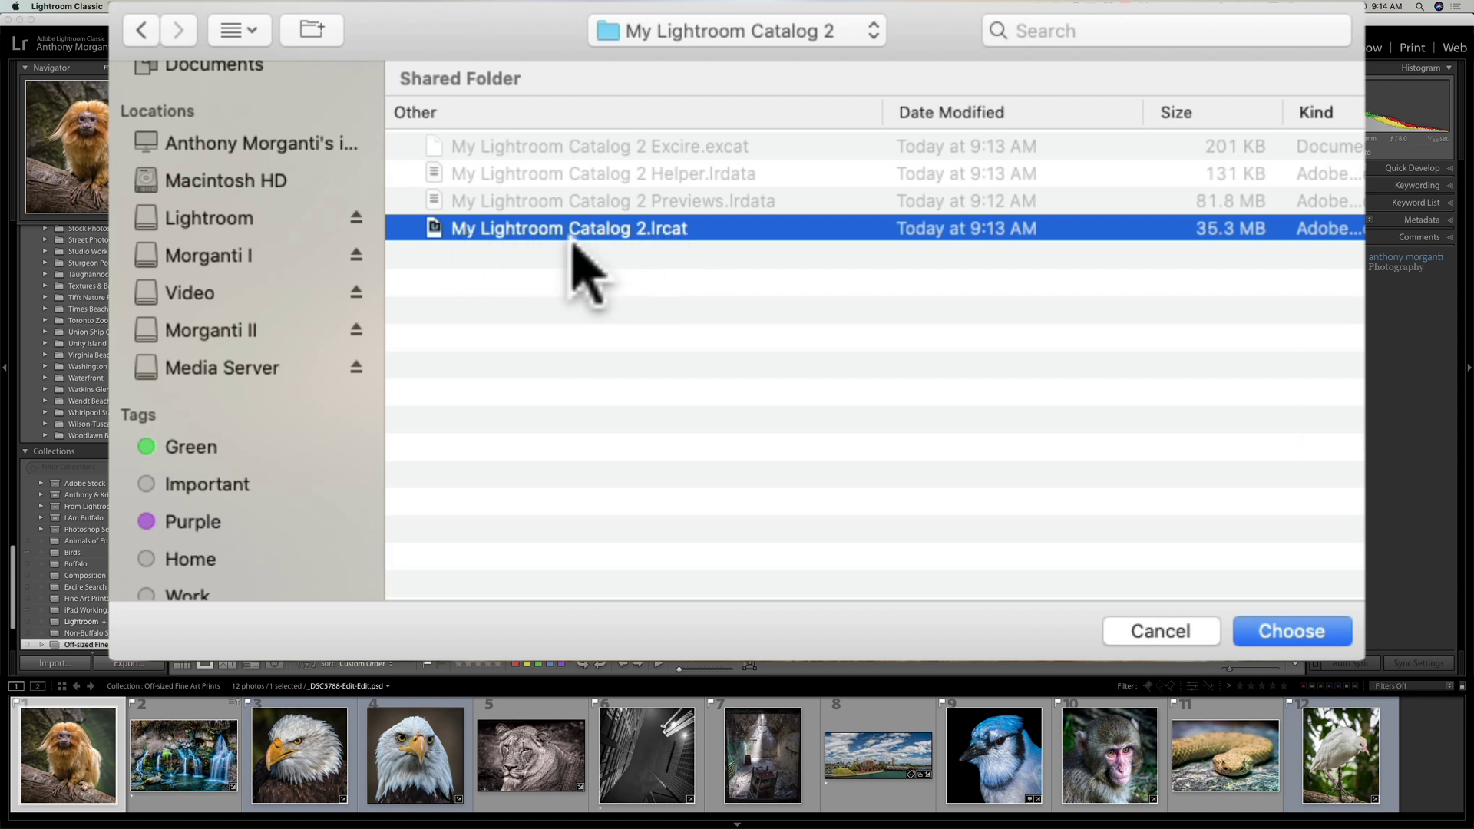
pyautogui.click(1275, 631)
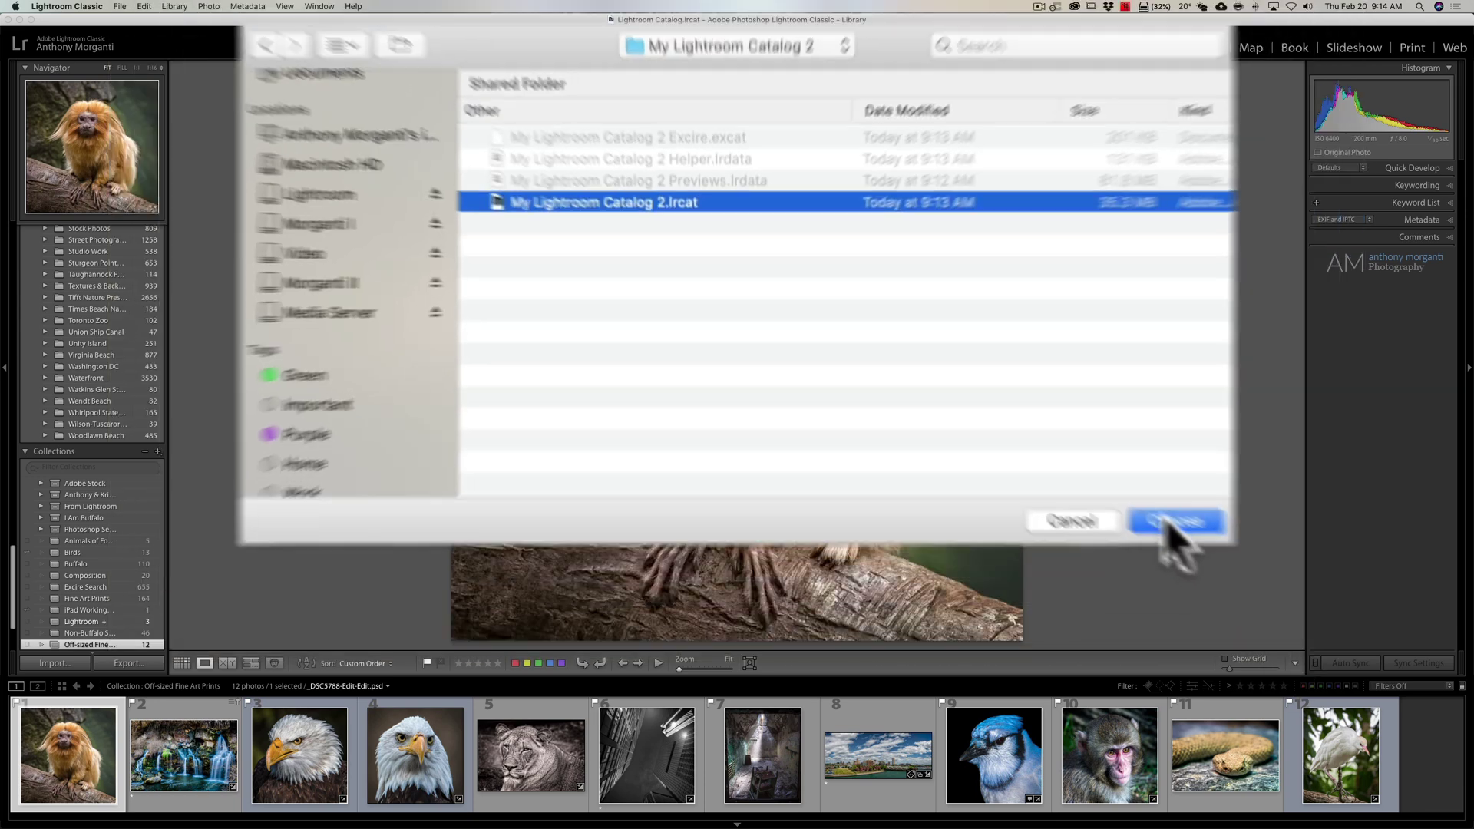
# Turn on Show Preview and set File Handling to Copy new photos to a new location.
pyautogui.click(956, 405)
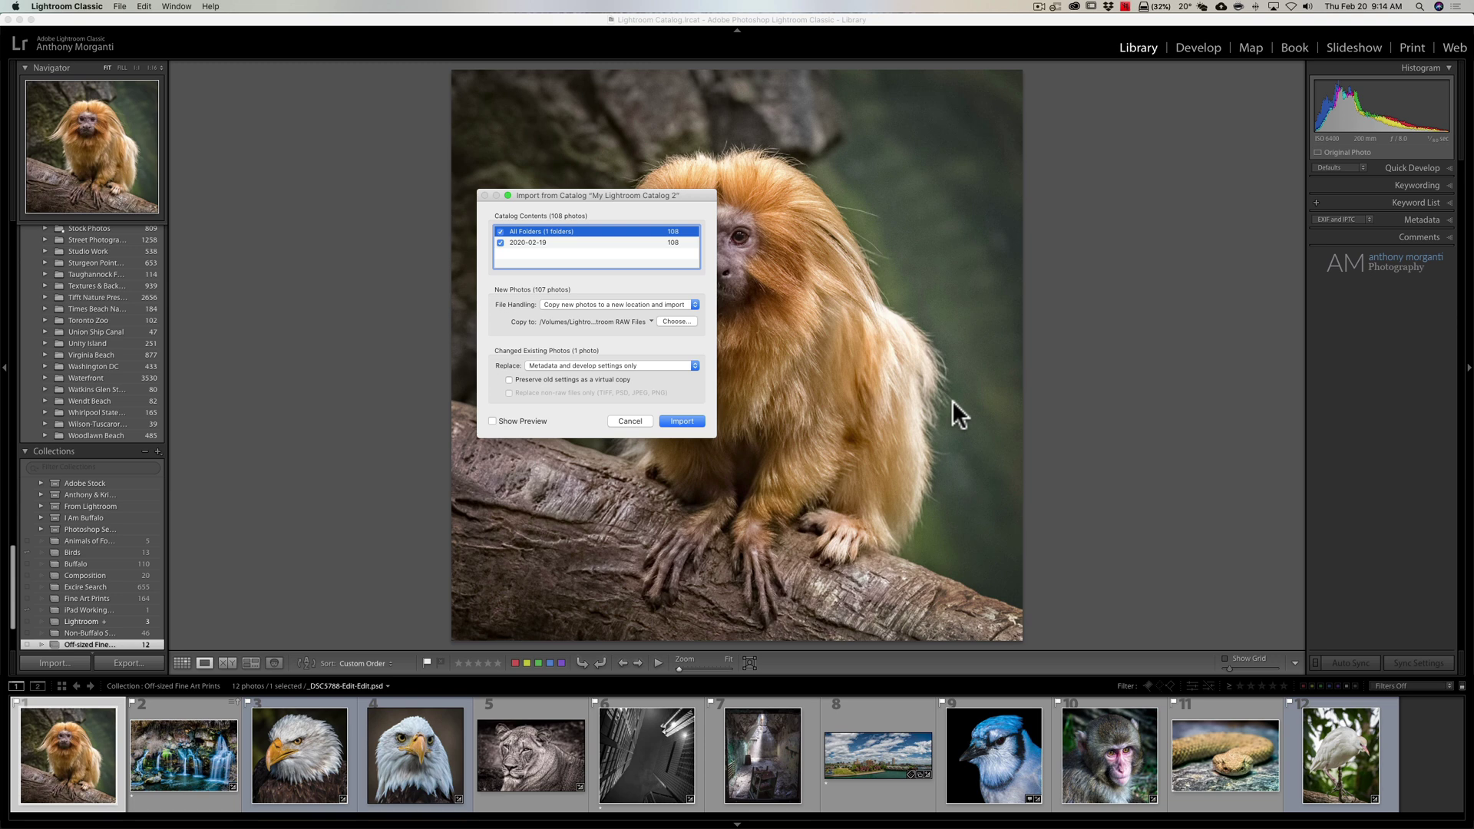
pyautogui.click(492, 421)
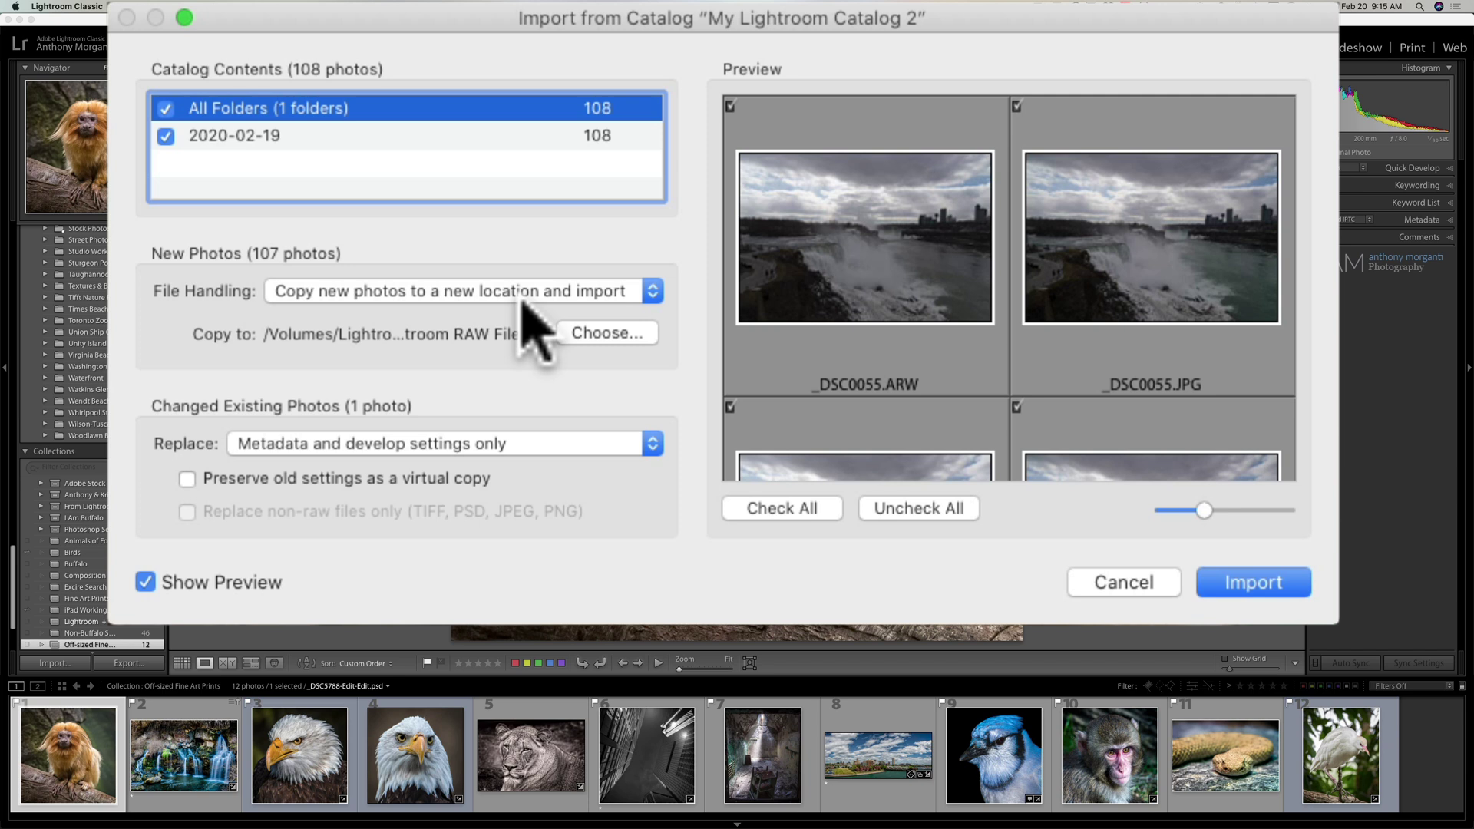
pyautogui.click(654, 291)
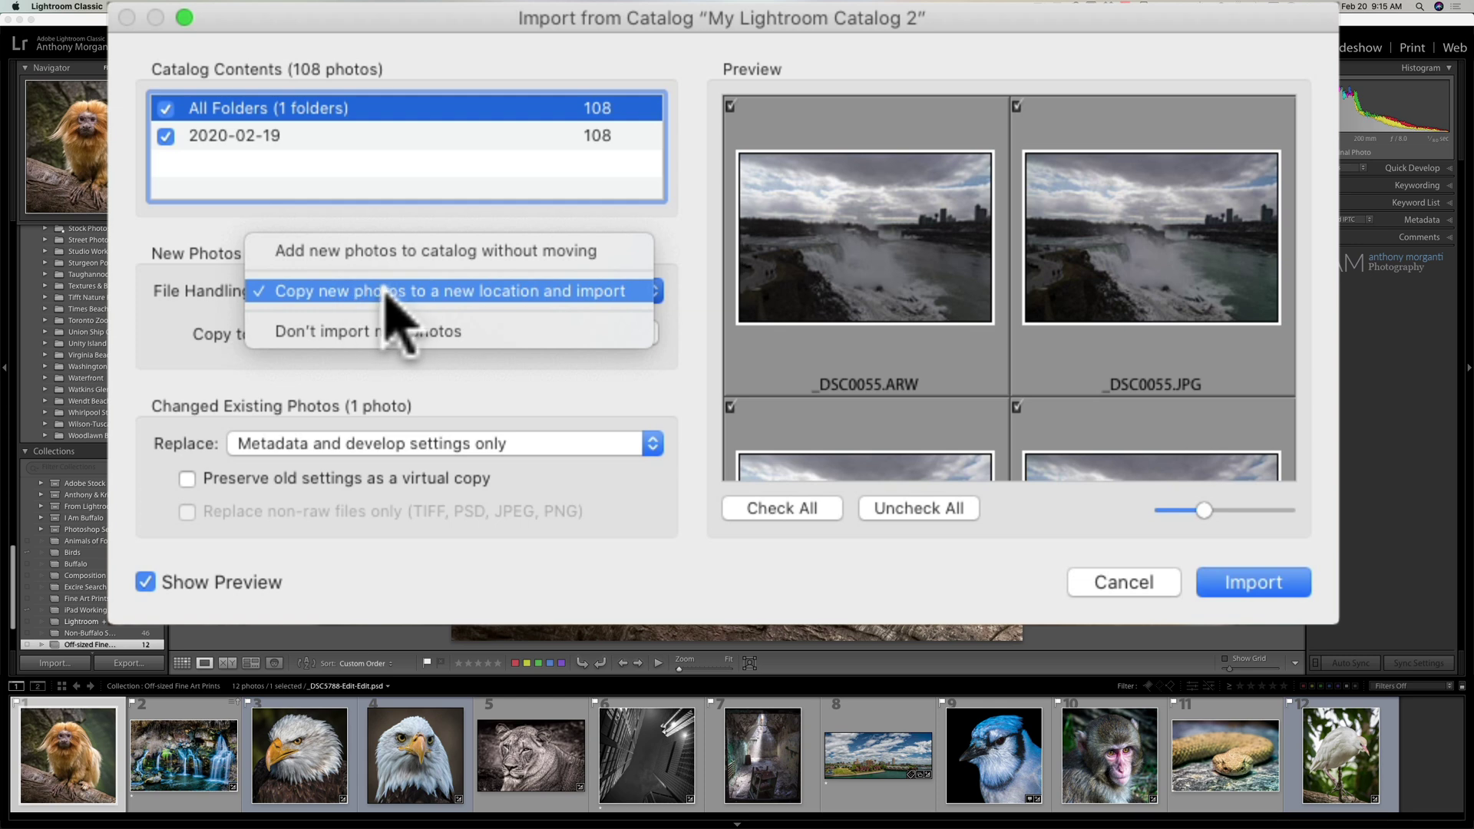
pyautogui.click(453, 317)
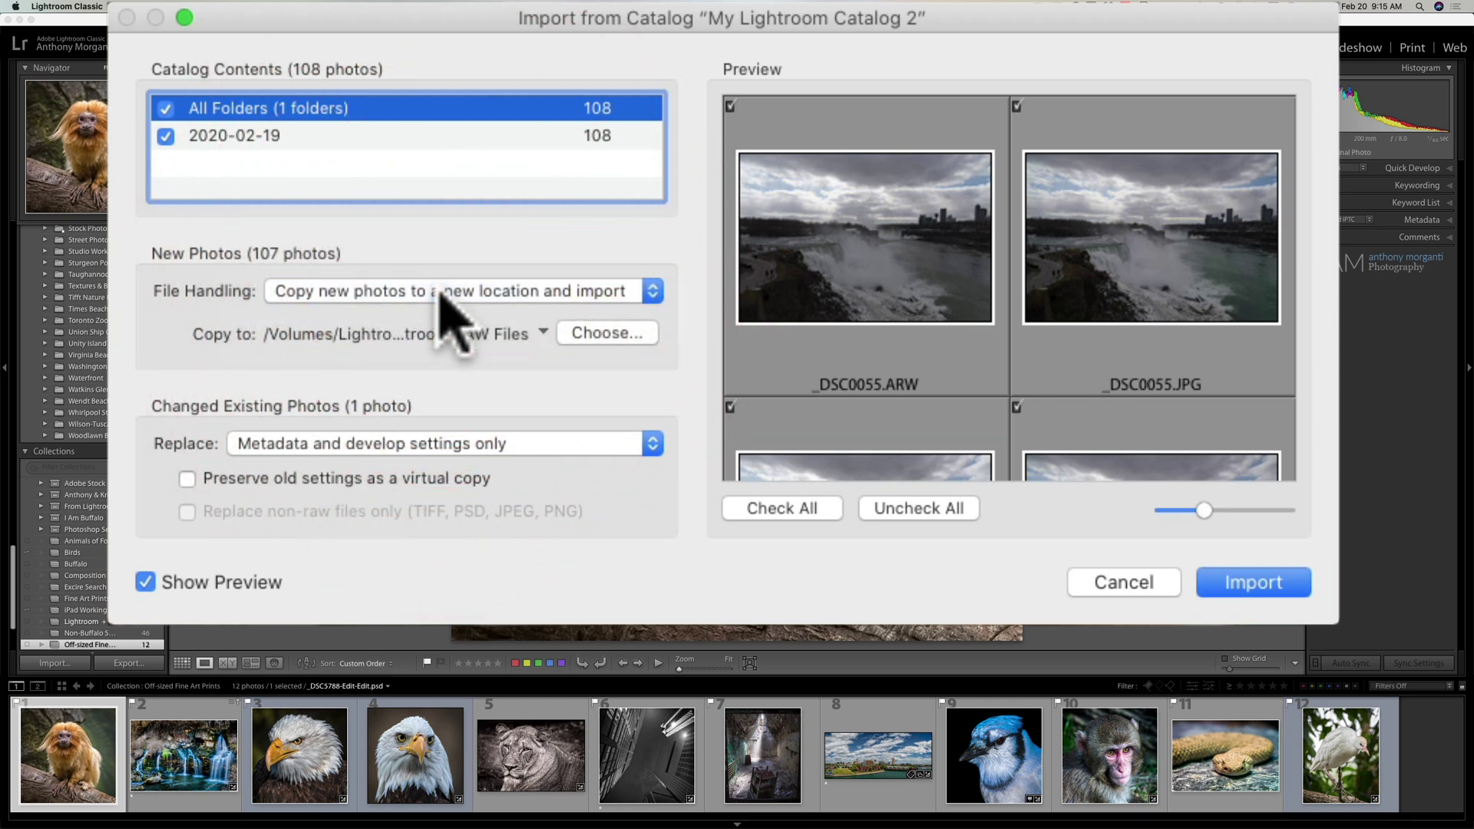
# Set the Copy to destination to the 2020-02-19 folder inside Sony A7RIV.
pyautogui.click(601, 336)
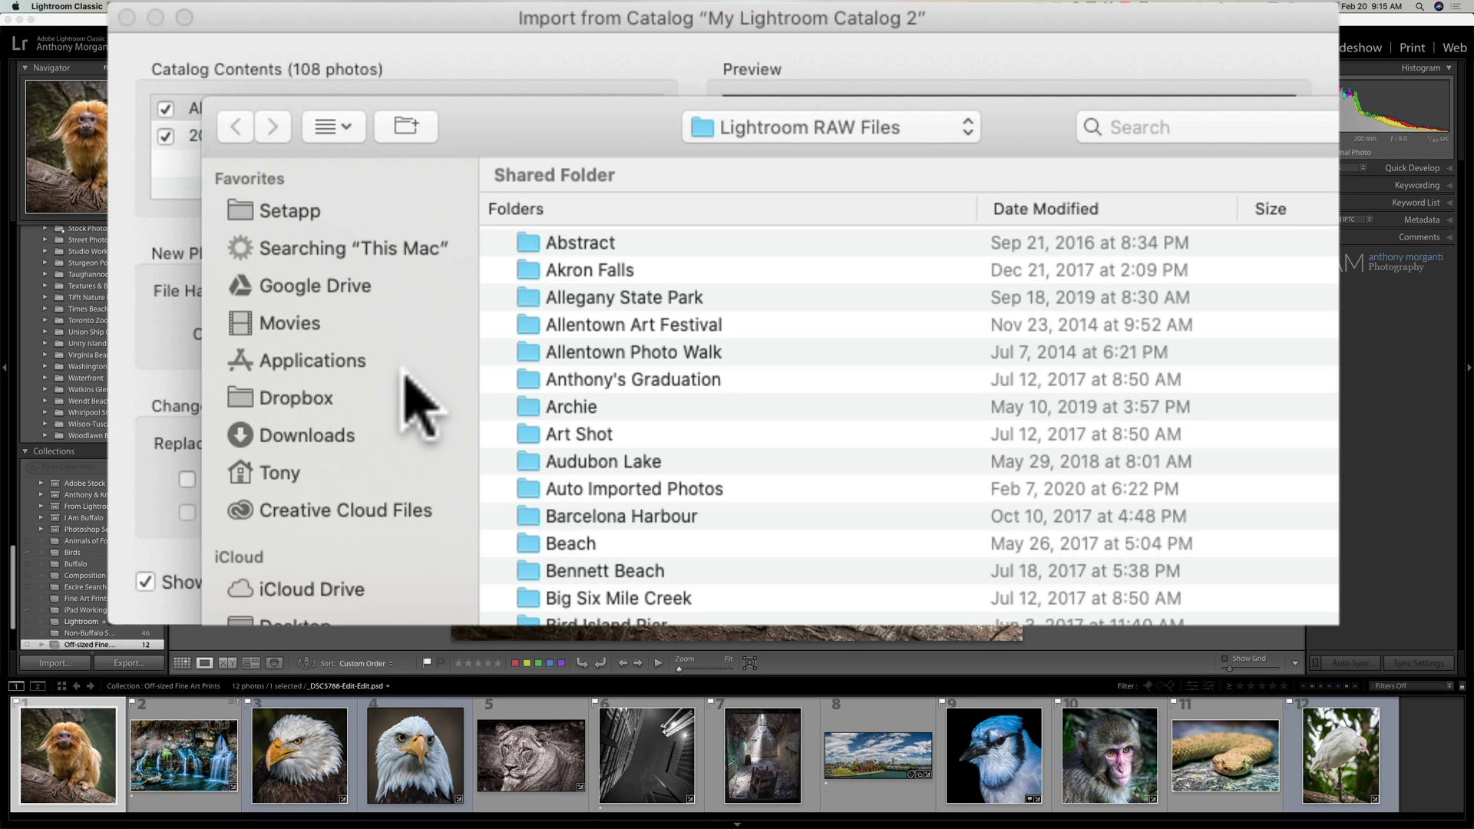
pyautogui.scroll(-10, 591, 375)
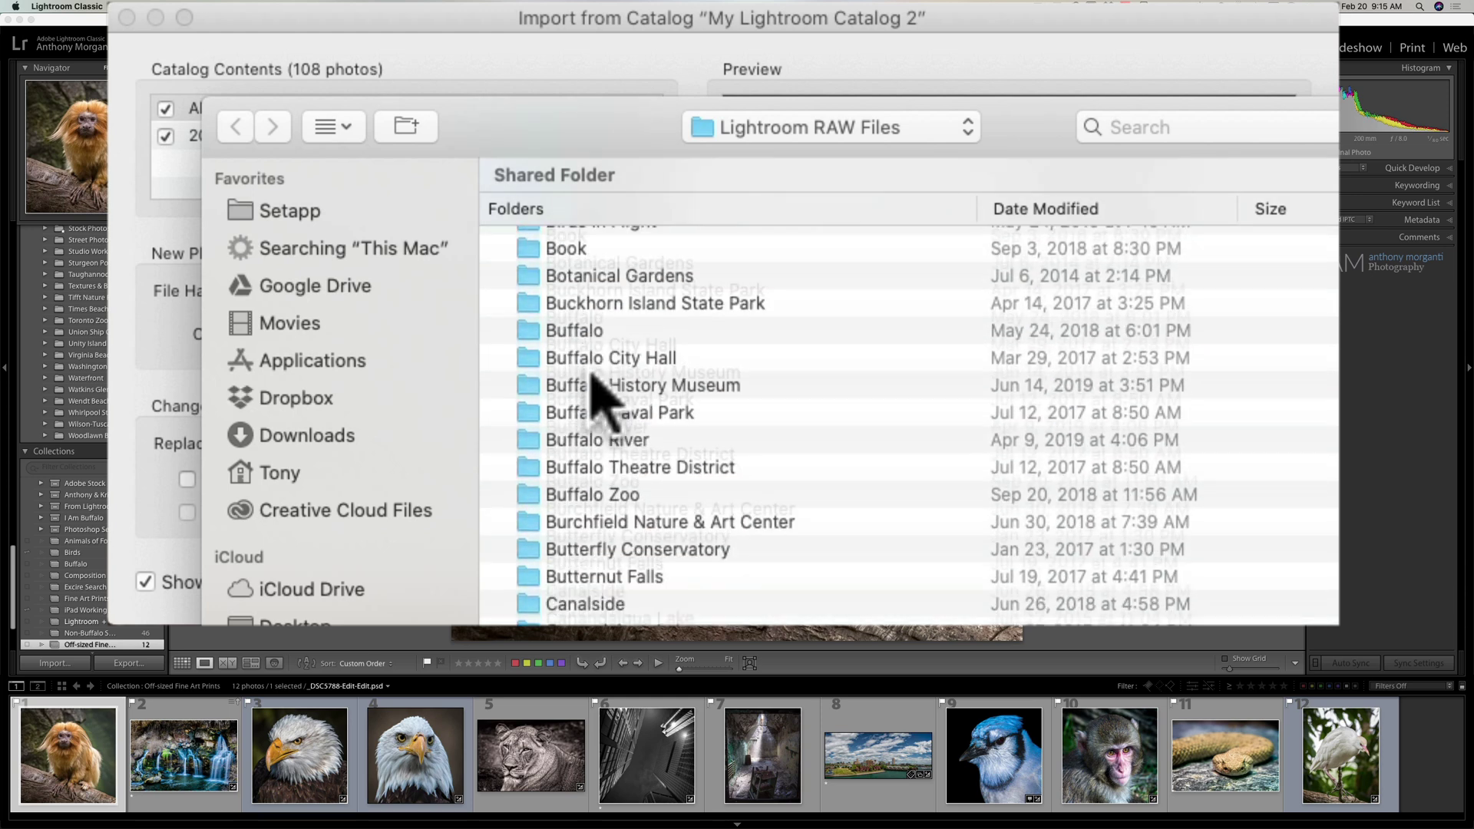
pyautogui.scroll(-15, 593, 374)
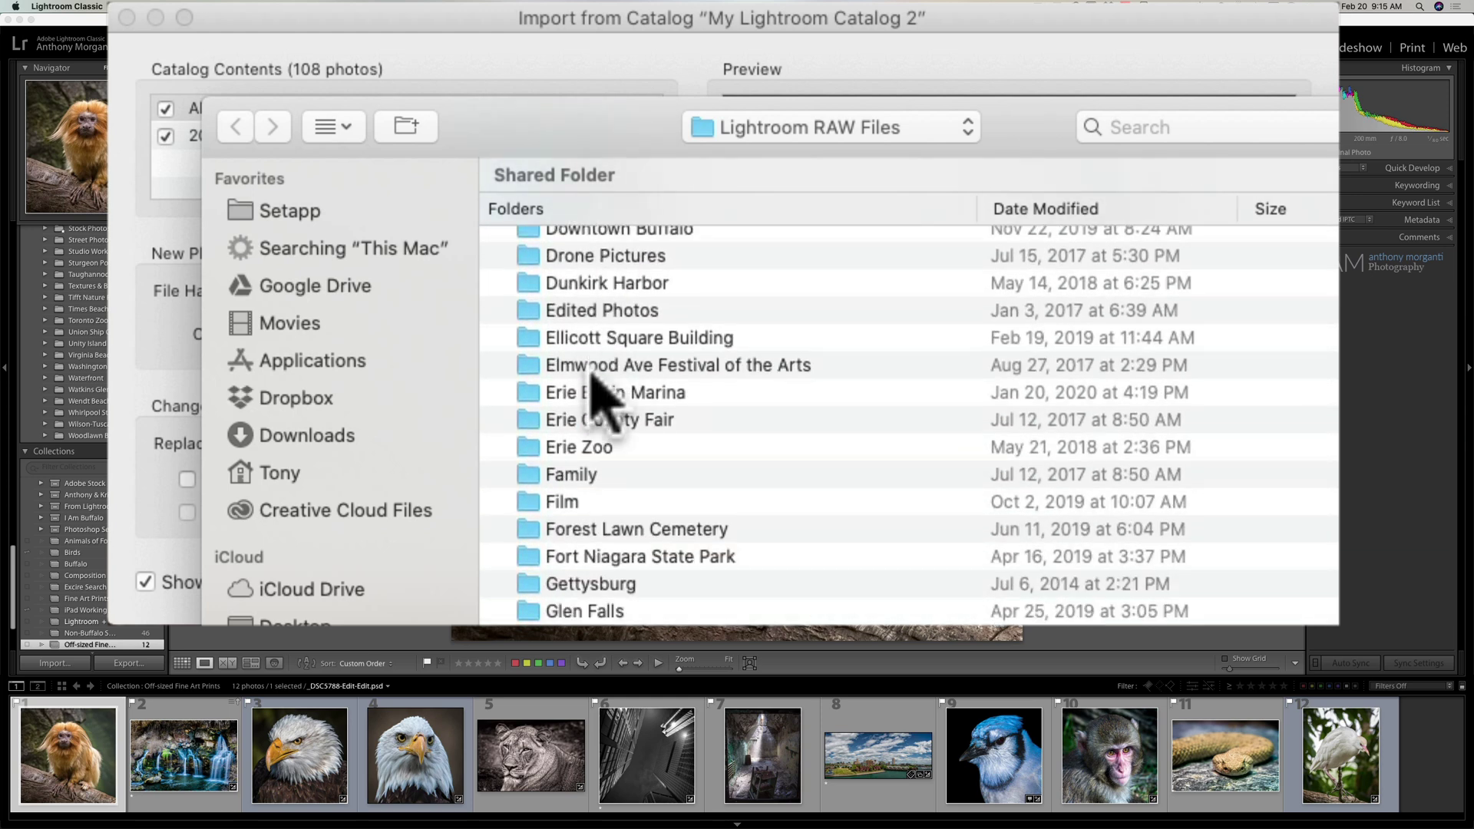
pyautogui.scroll(-15, 593, 384)
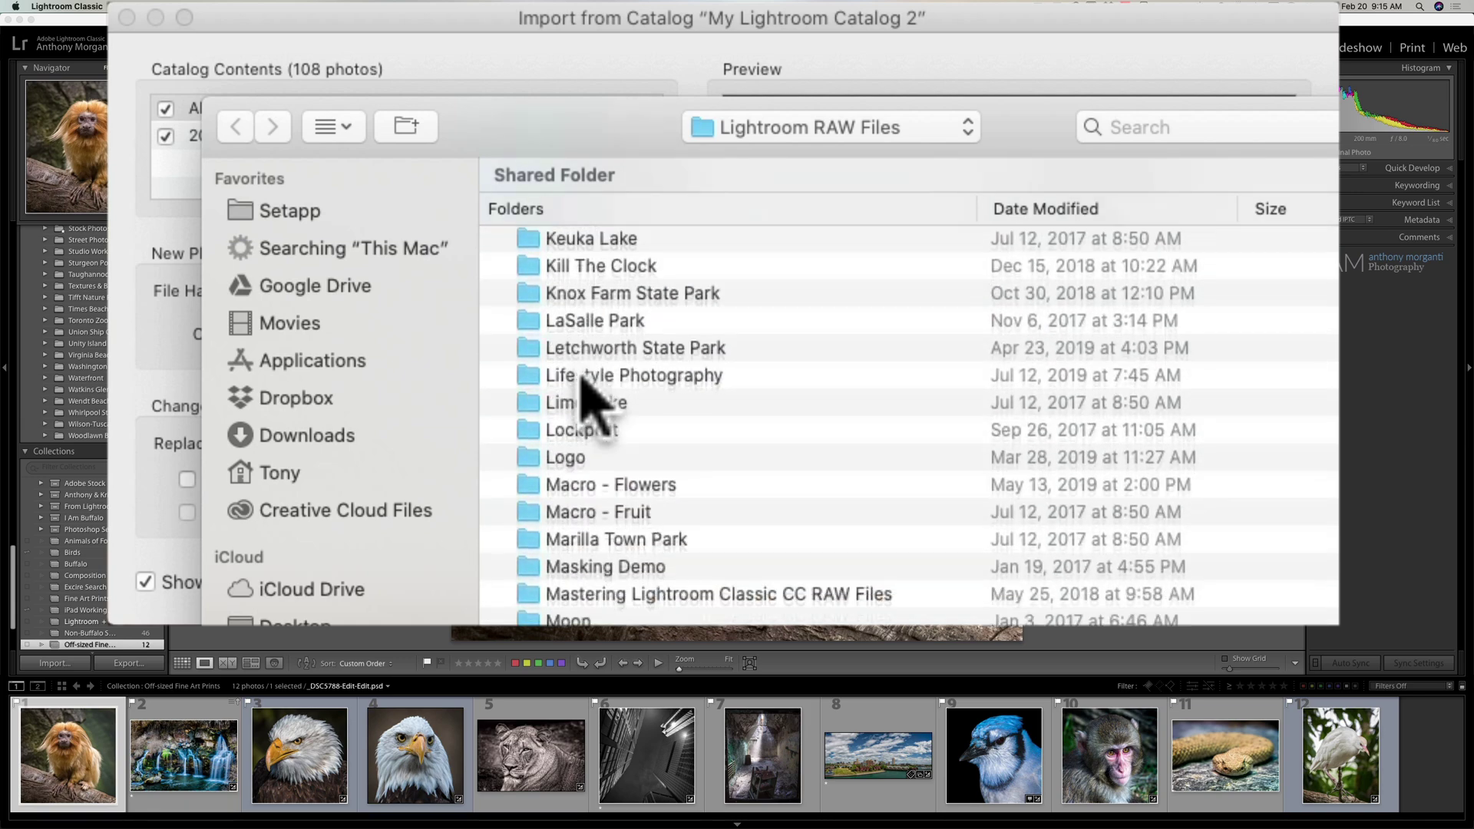
pyautogui.scroll(-10, 595, 400)
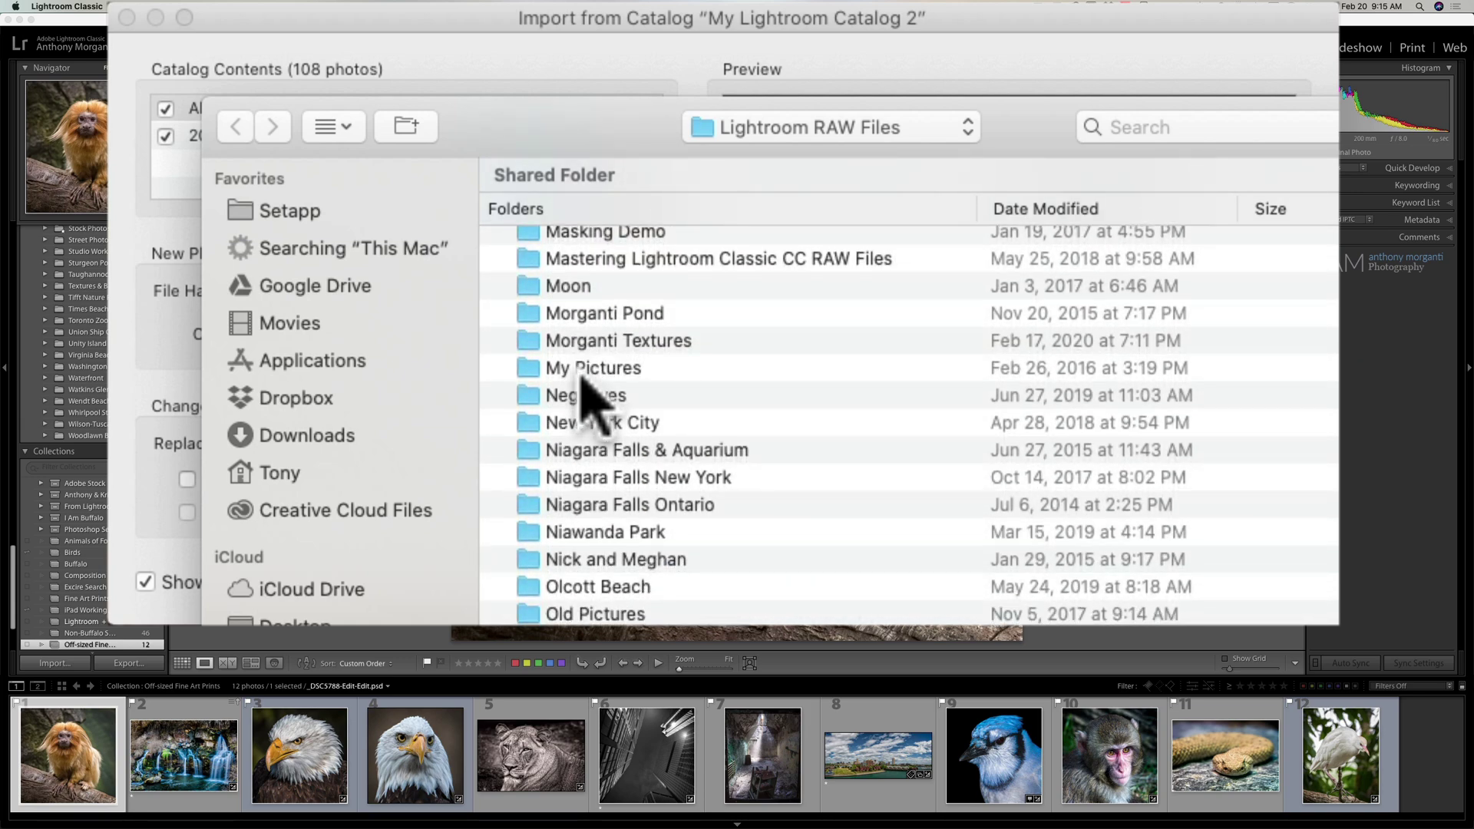
pyautogui.scroll(-1, 593, 400)
pyautogui.scroll(20, 591, 395)
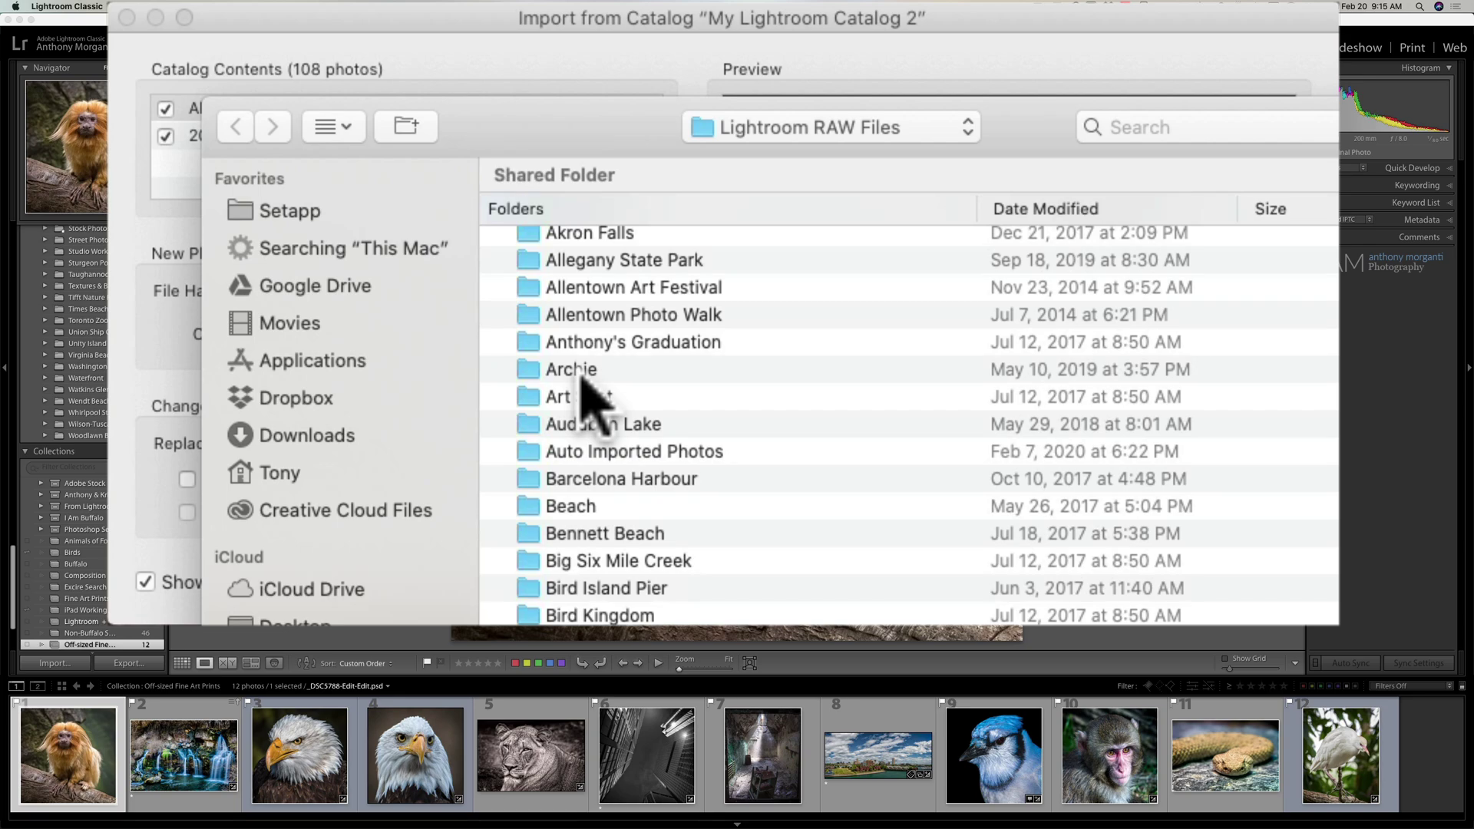
pyautogui.scroll(-20, 582, 376)
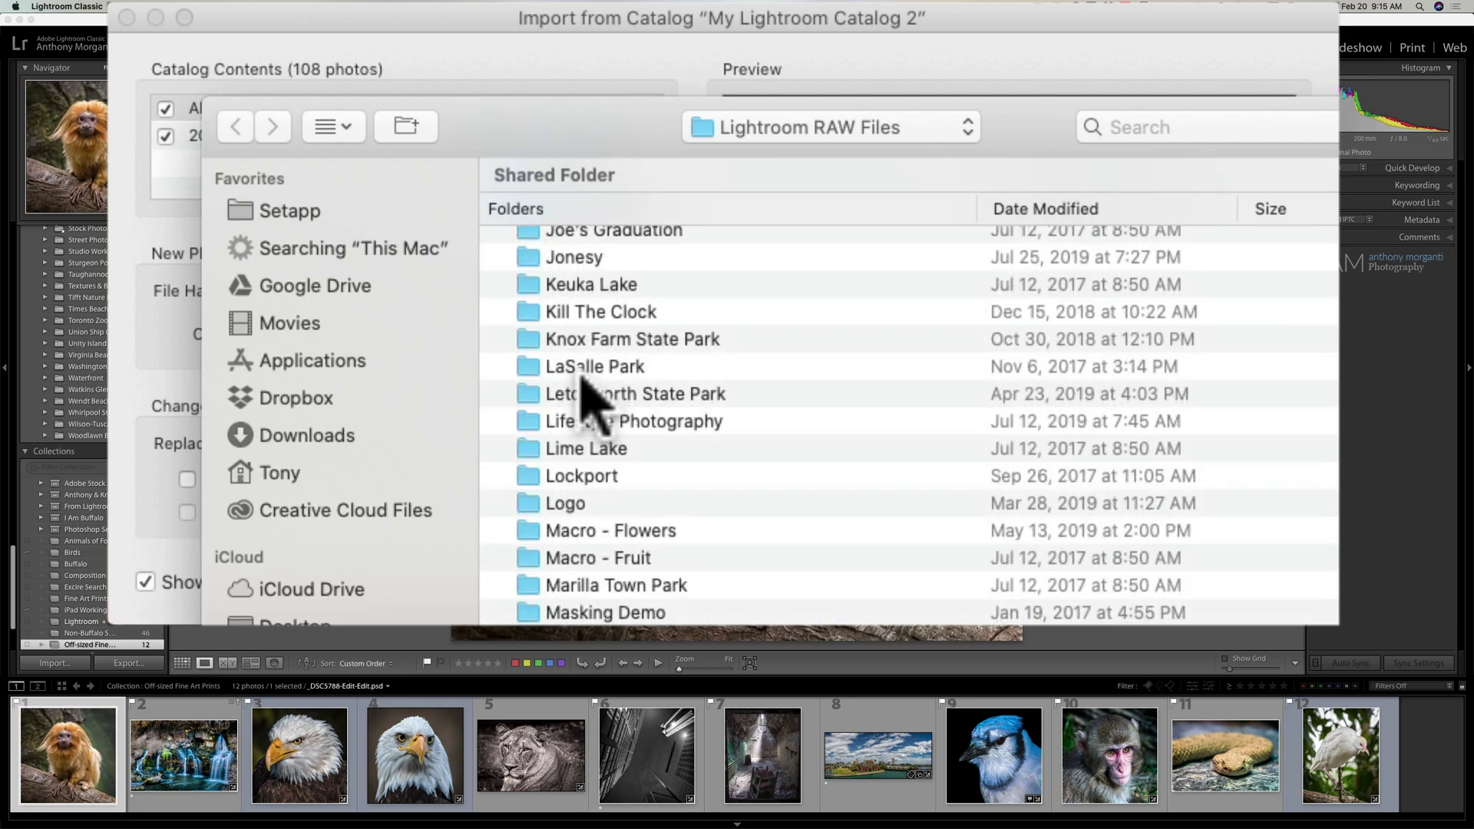
pyautogui.scroll(-20, 595, 403)
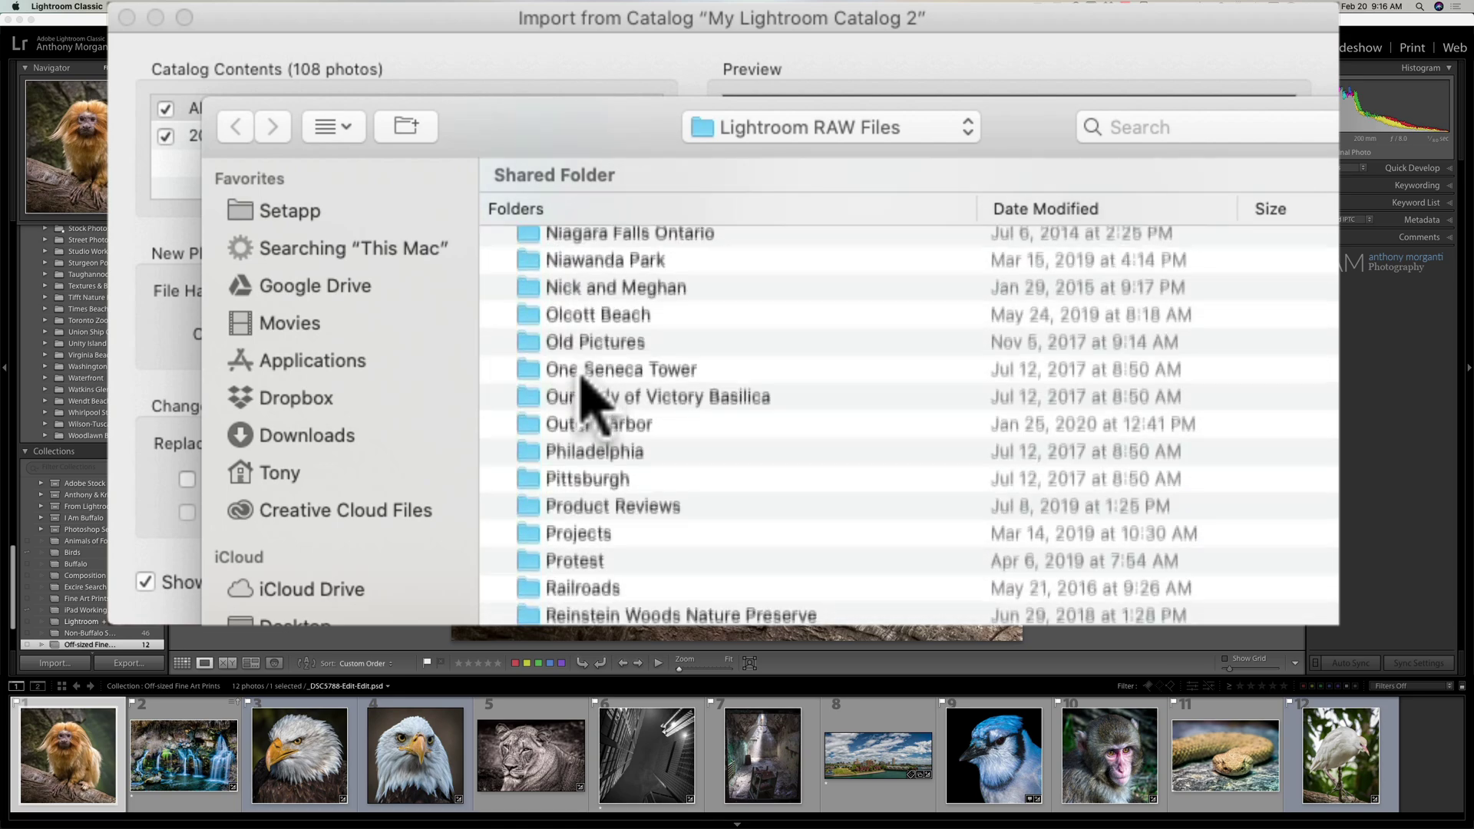
pyautogui.scroll(-10, 595, 403)
pyautogui.scroll(3, 595, 401)
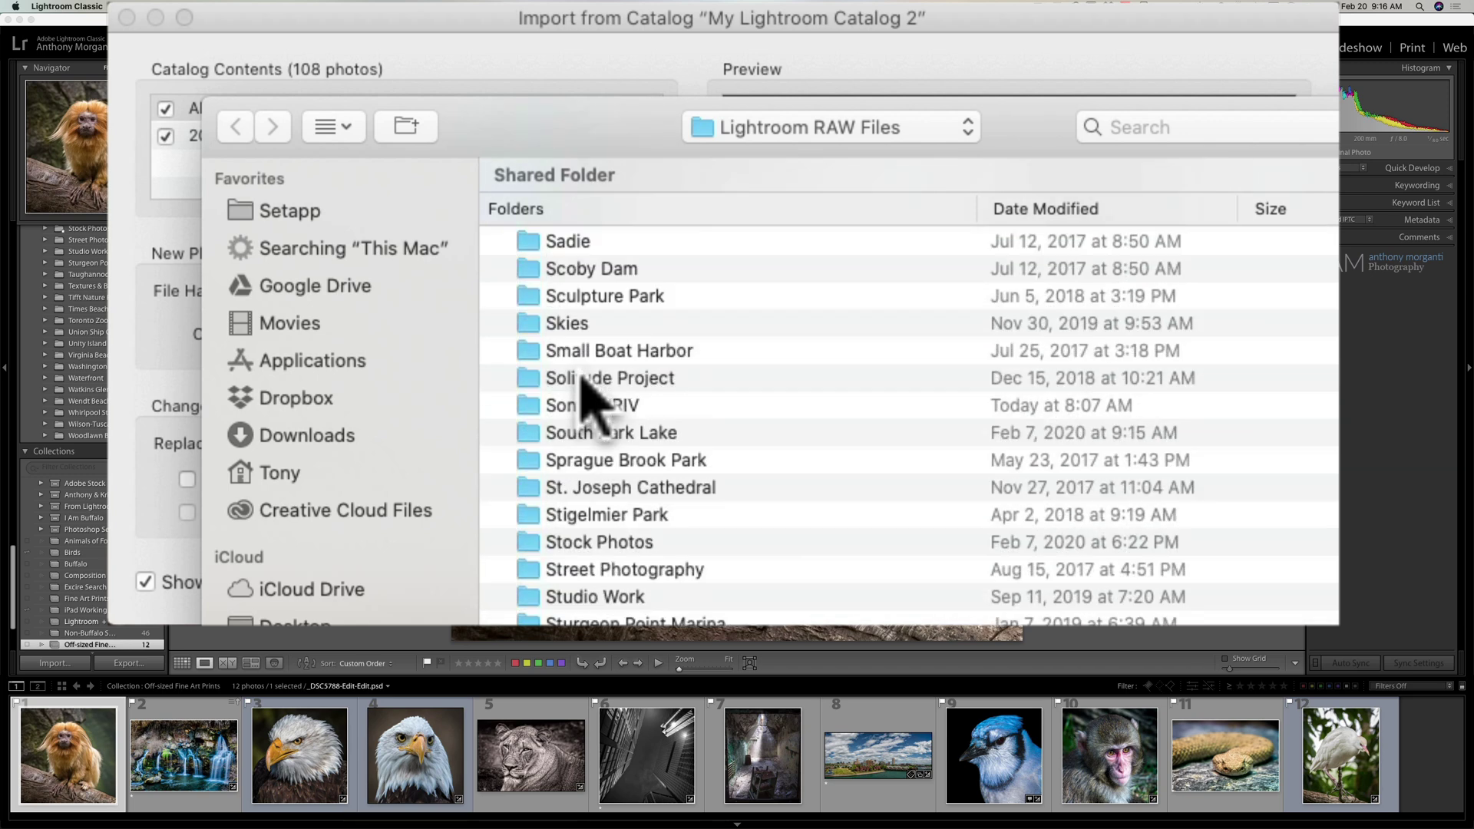
pyautogui.click(551, 408)
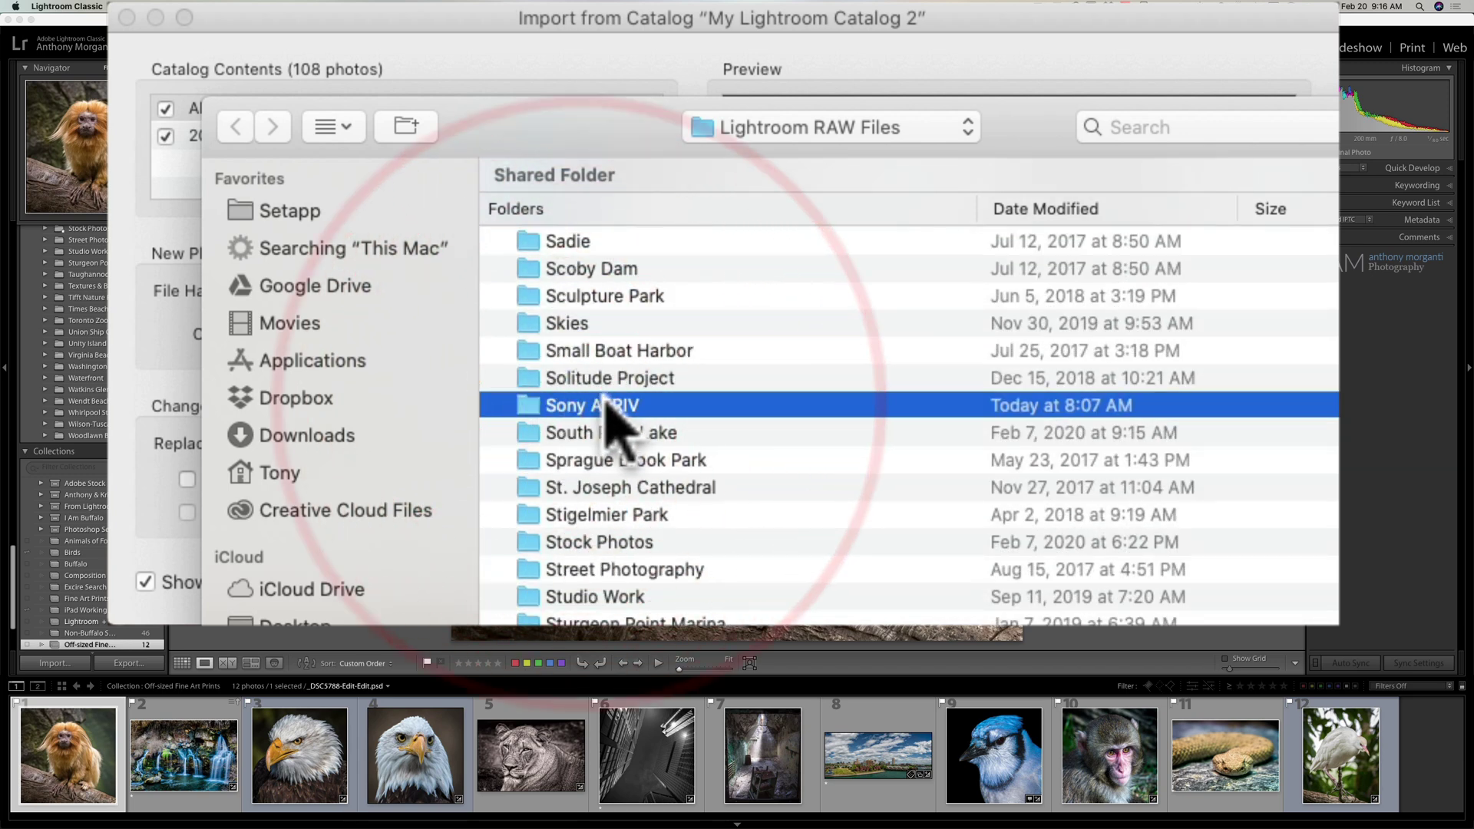
pyautogui.doubleClick(683, 407)
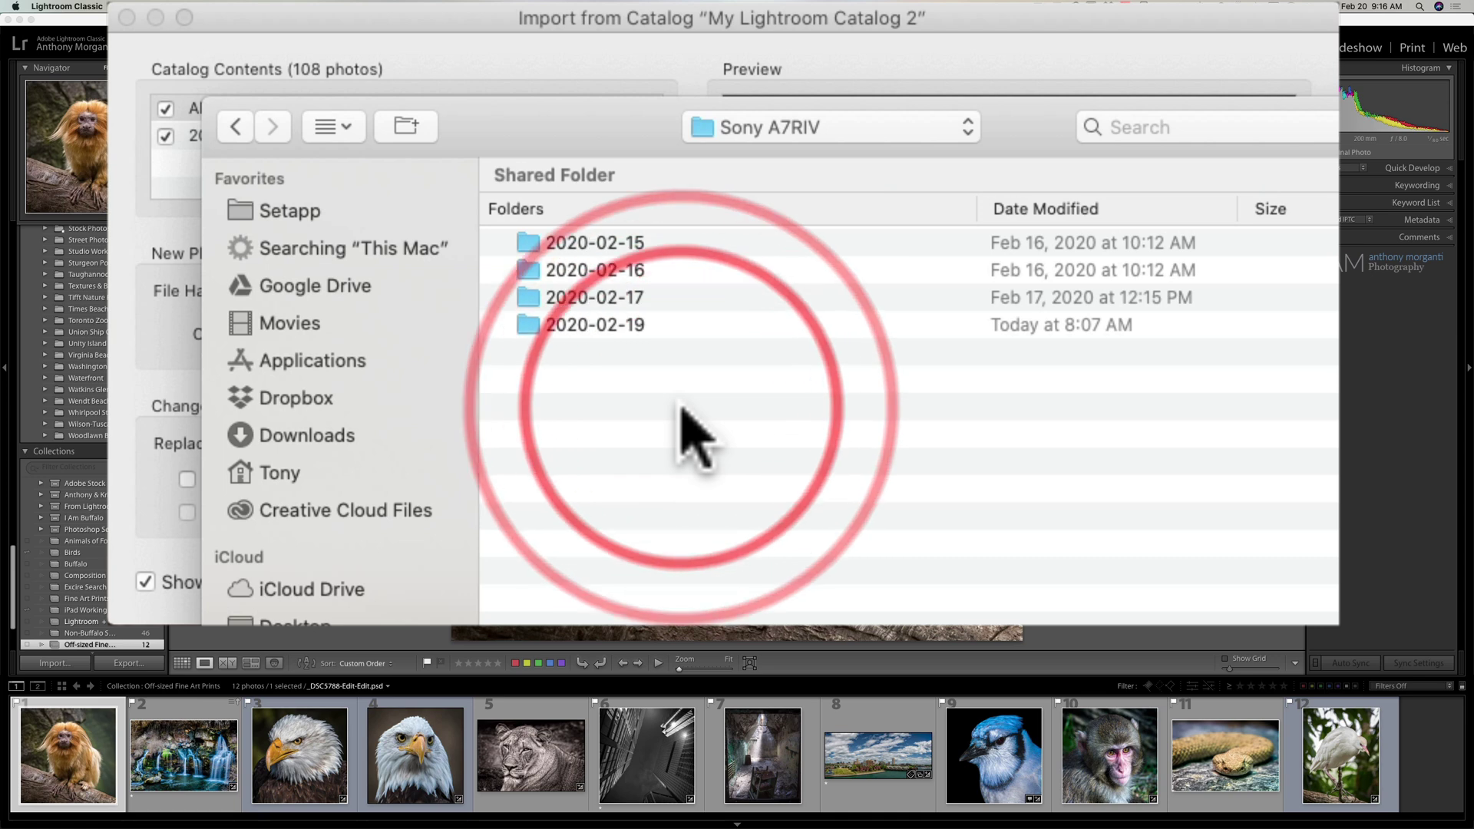
pyautogui.click(641, 326)
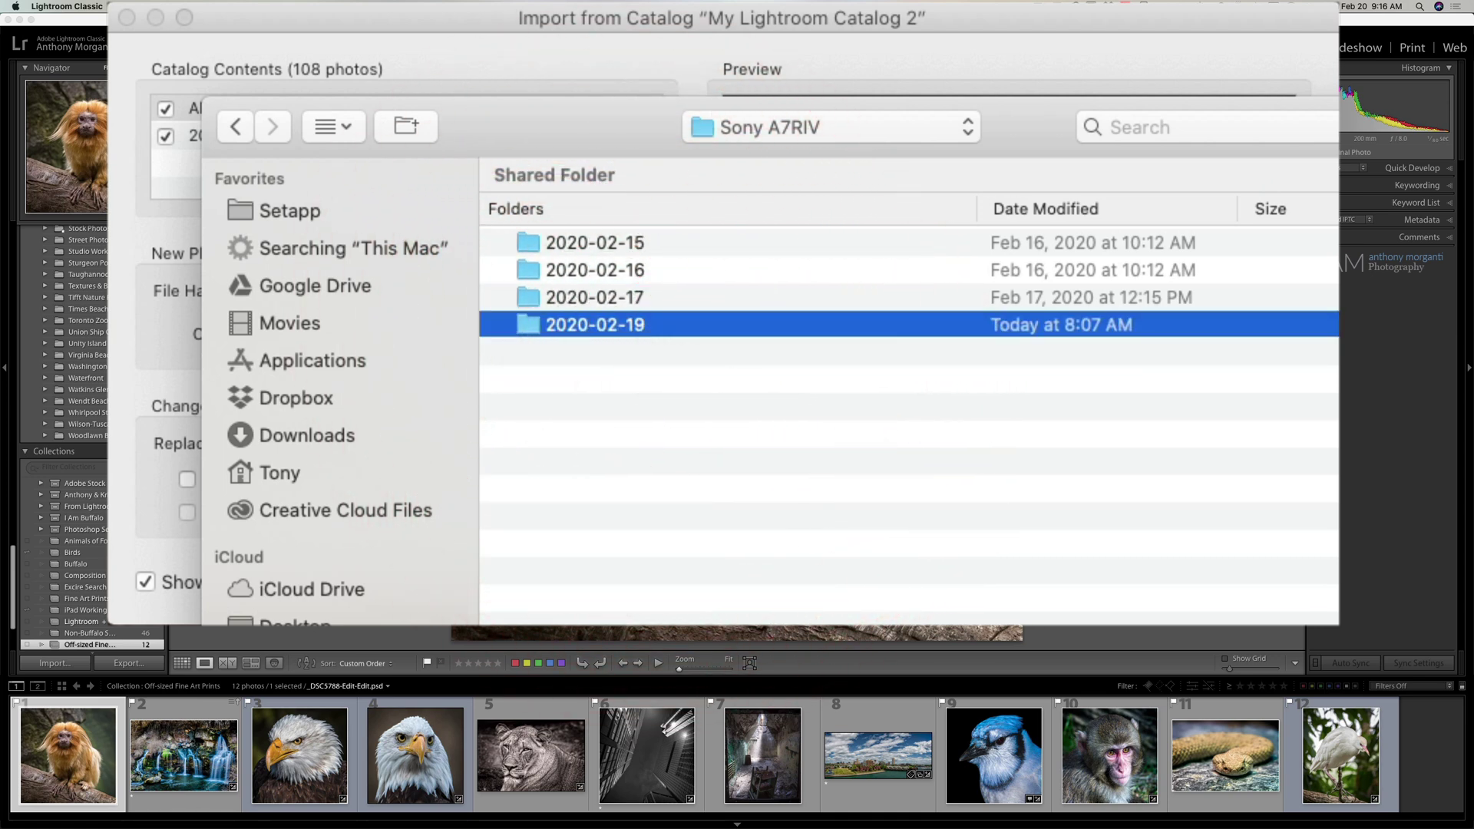
pyautogui.click(1044, 530)
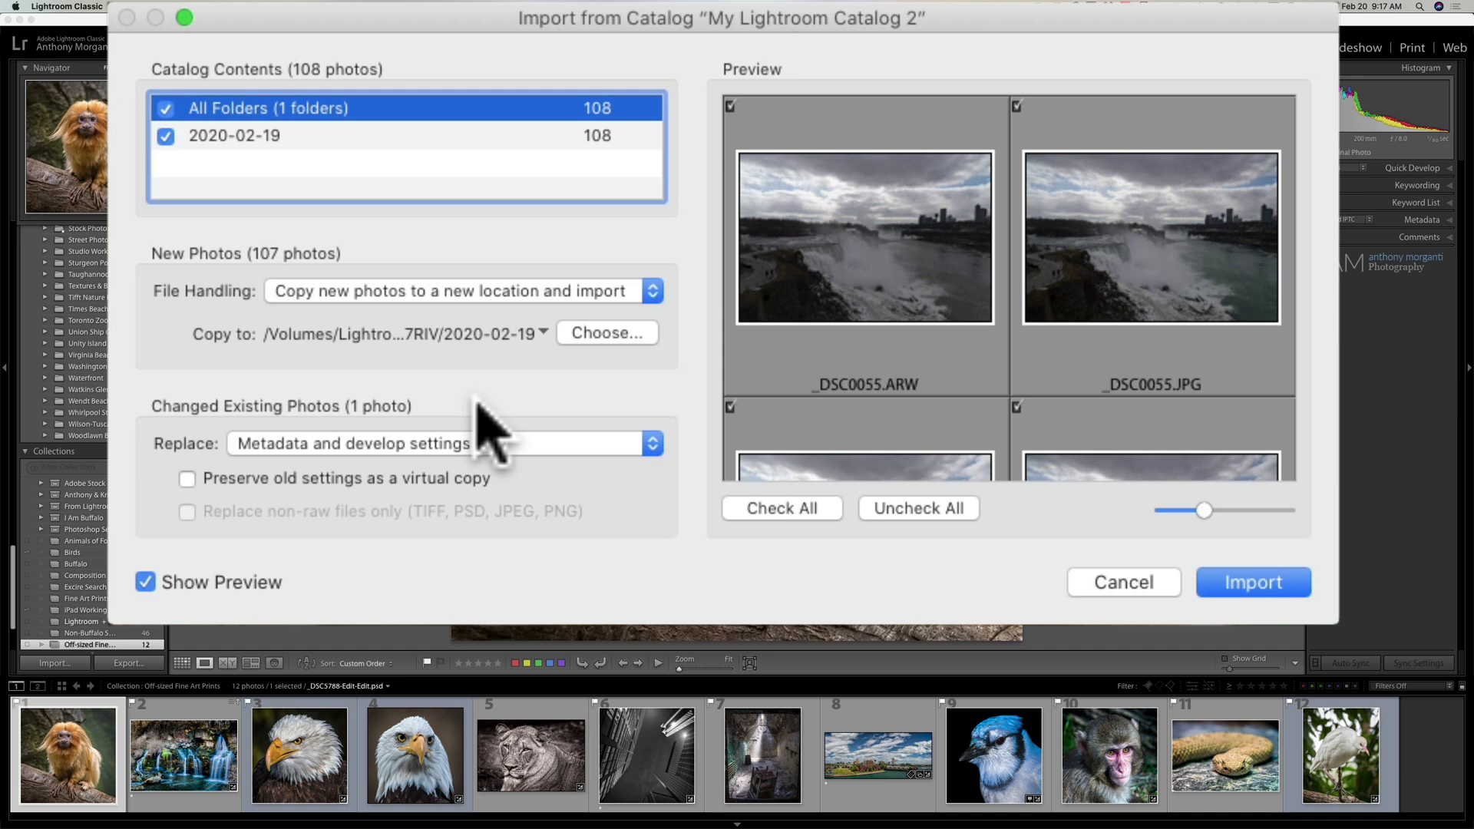
# Set Replace to Metadata and develop settings only, leaving Preserve old settings as a virtual copy unchecked.
pyautogui.click(485, 443)
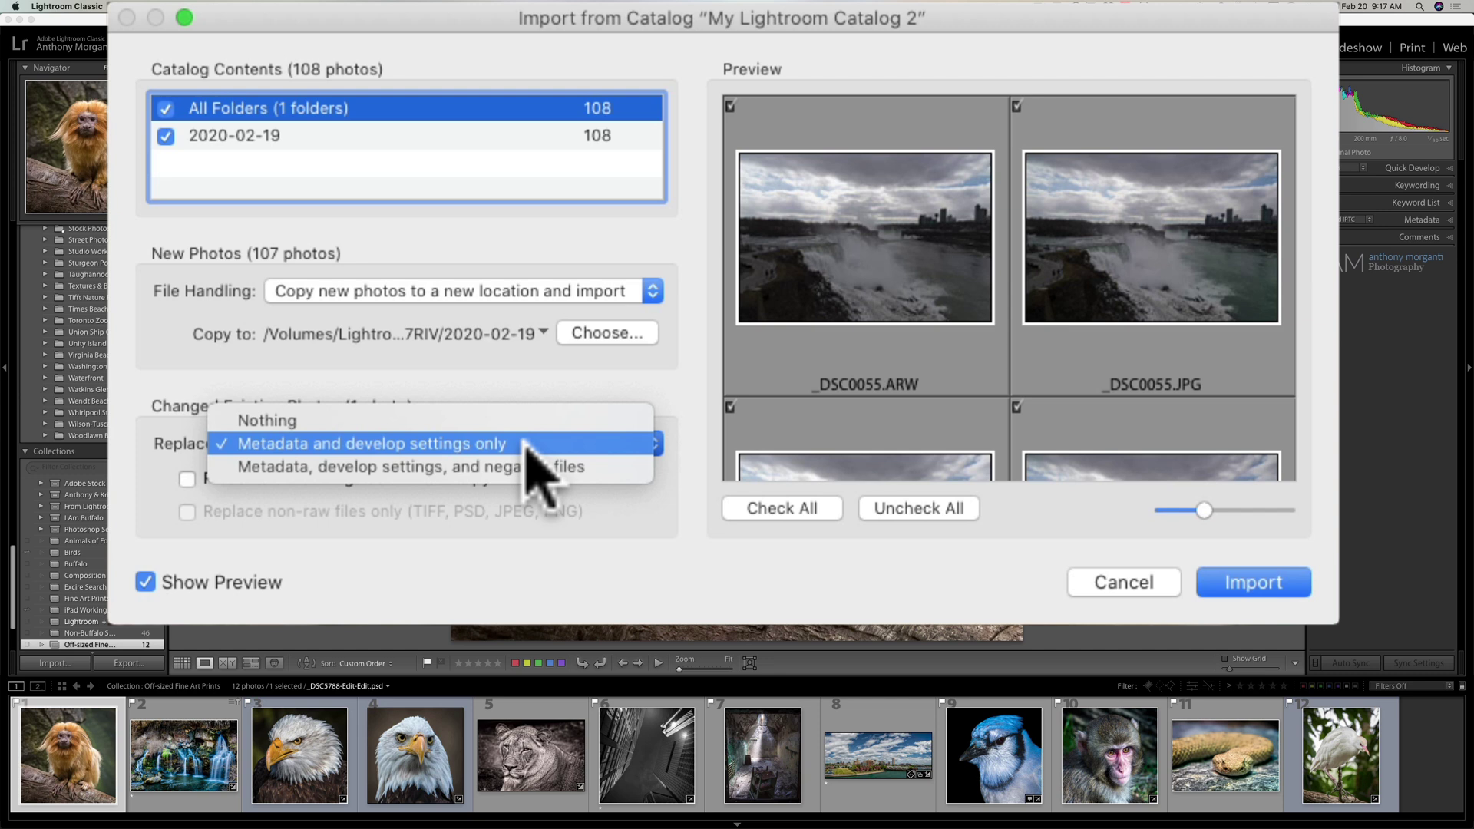
pyautogui.click(610, 470)
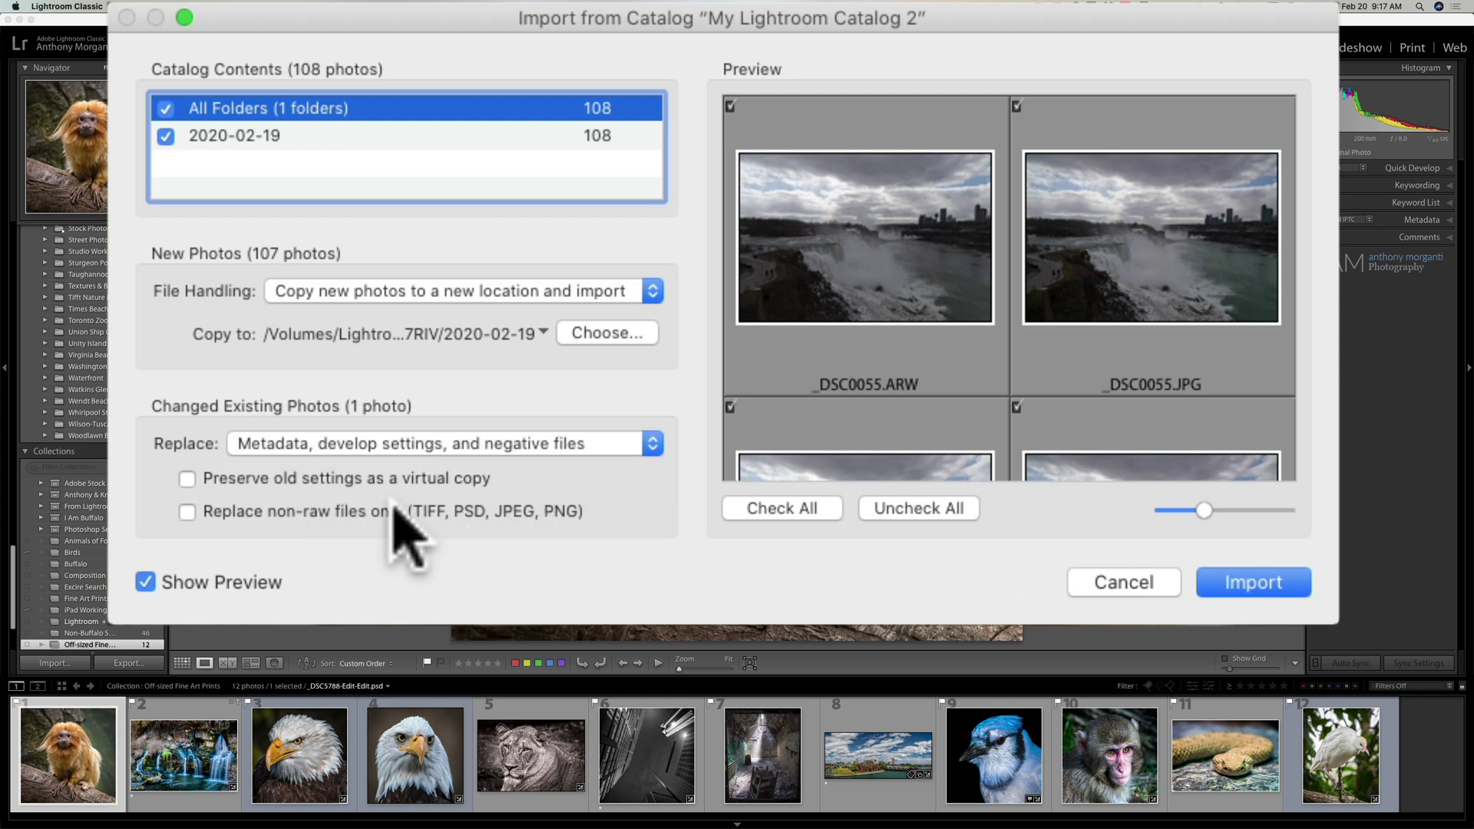
pyautogui.click(577, 445)
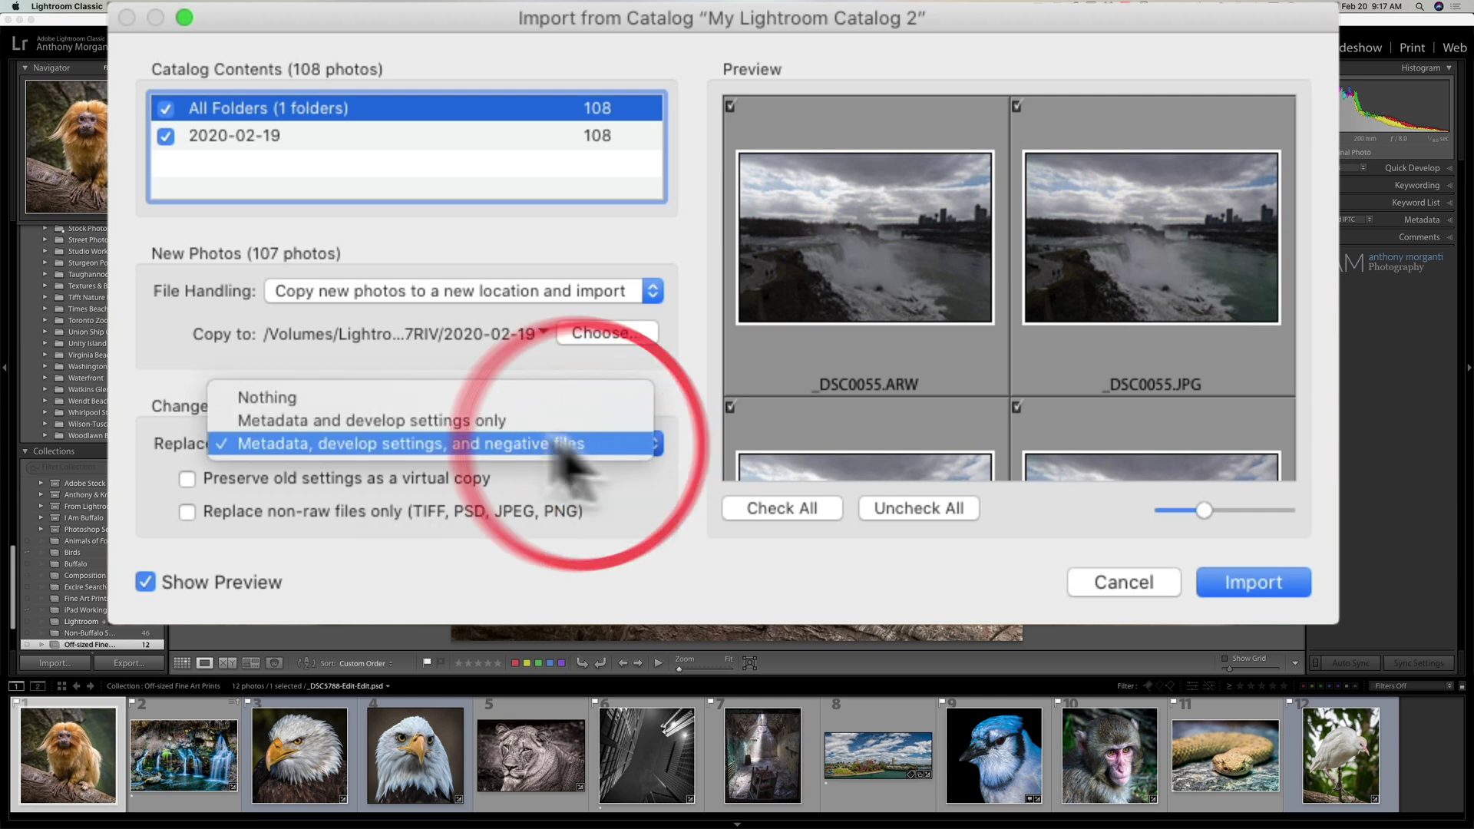
pyautogui.click(489, 422)
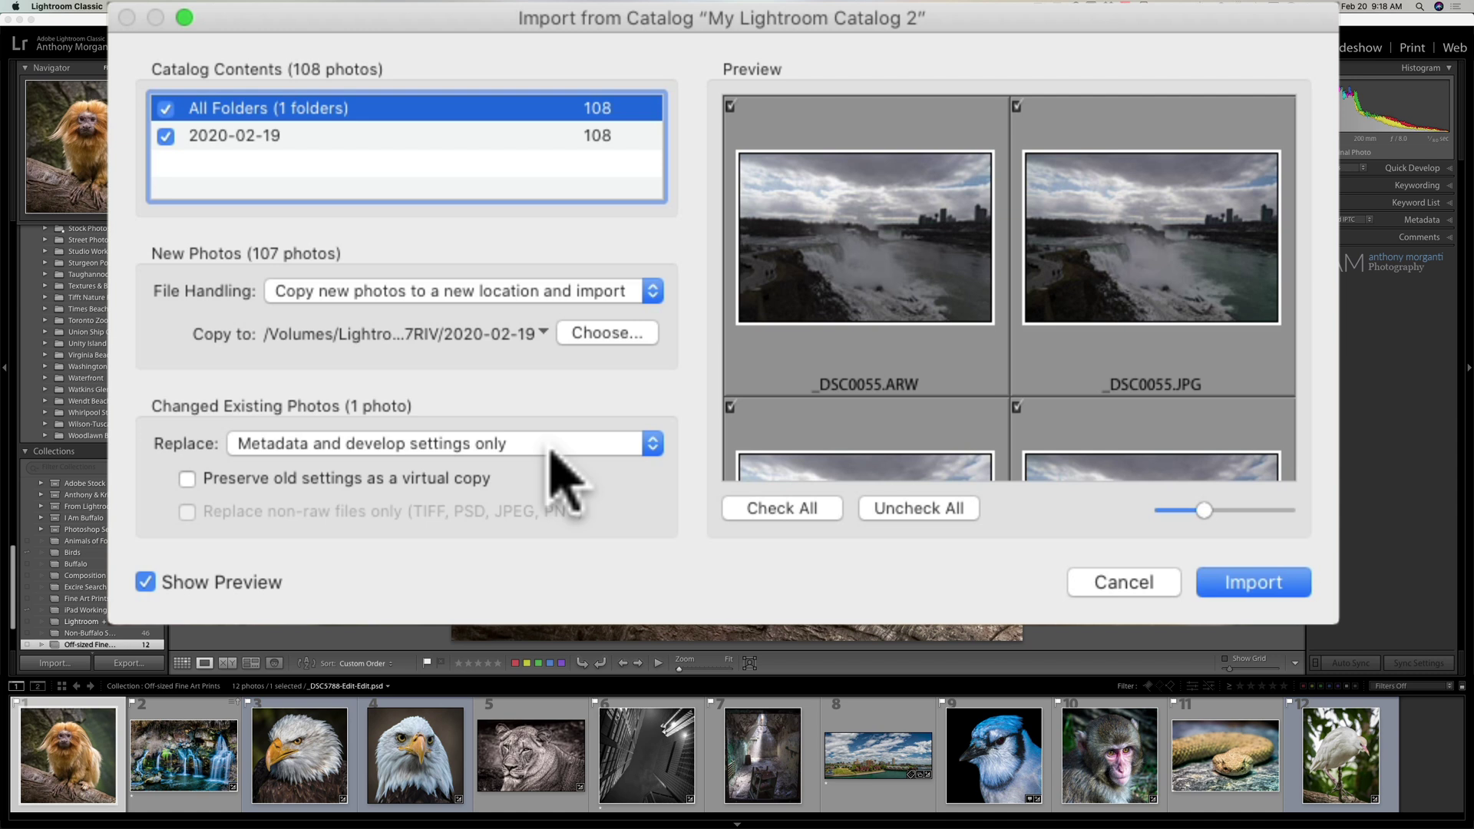
pyautogui.click(188, 480)
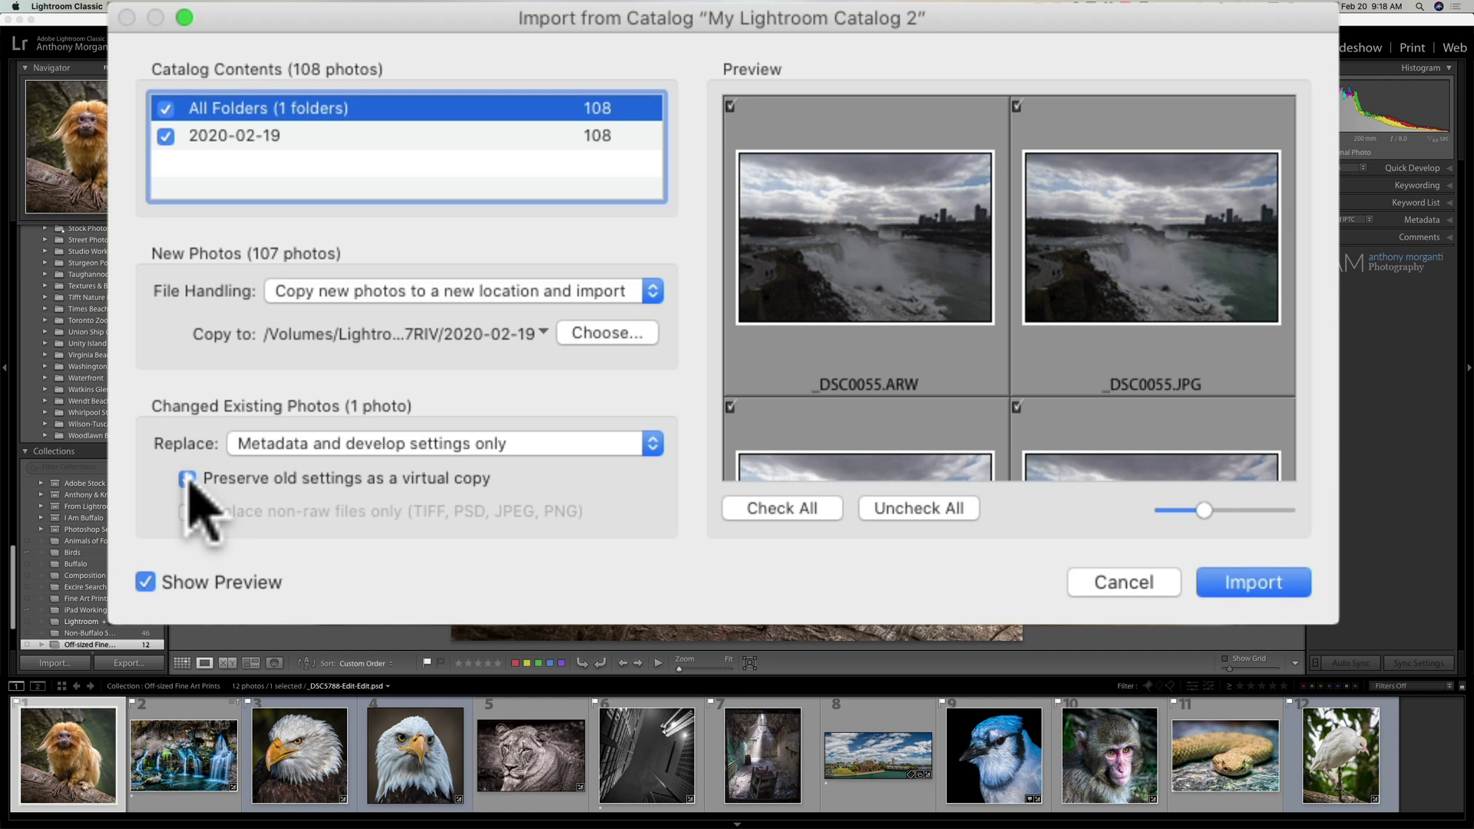
pyautogui.click(187, 480)
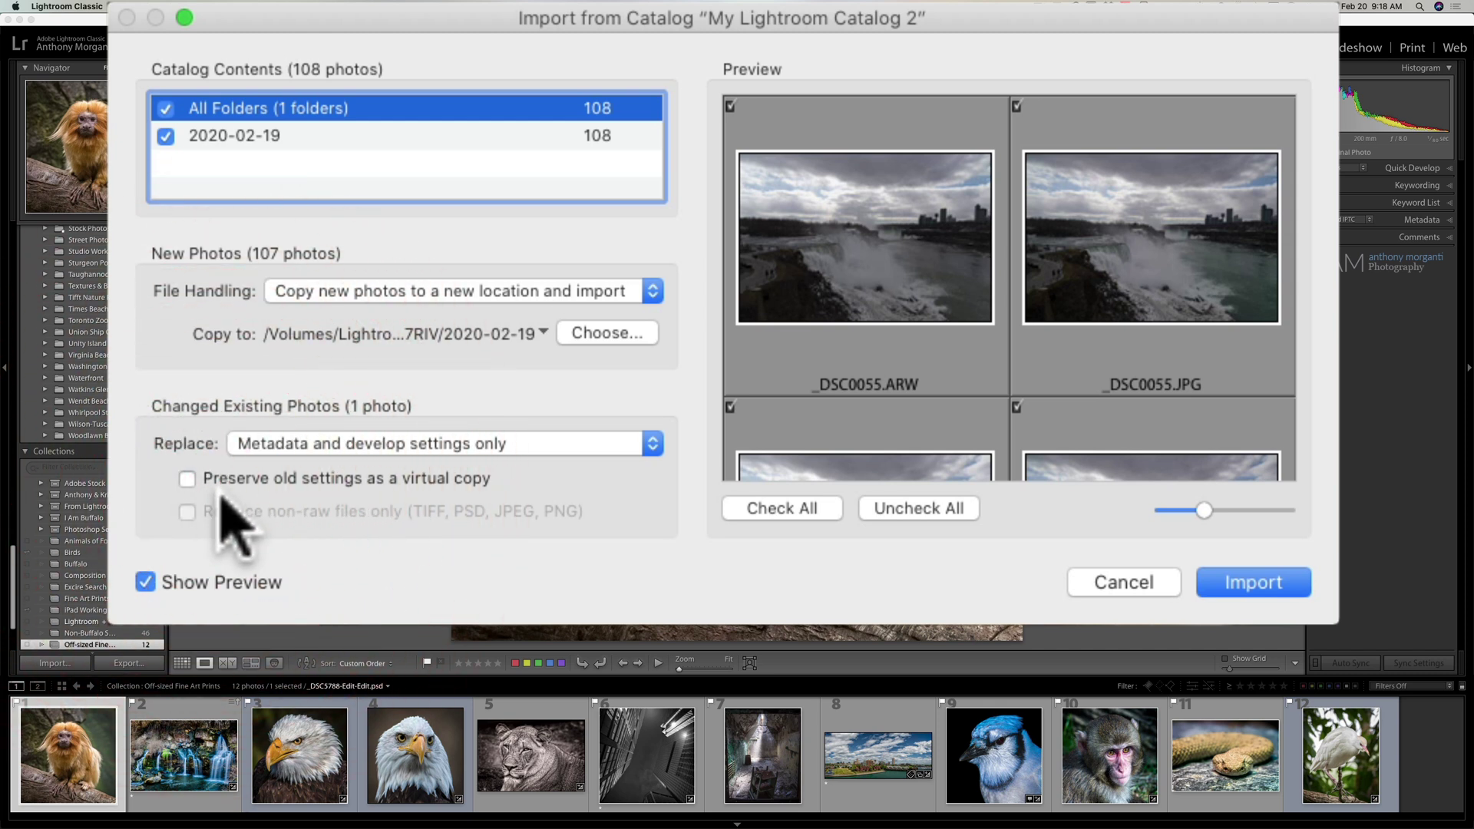
pyautogui.scroll(-4, 1069, 312)
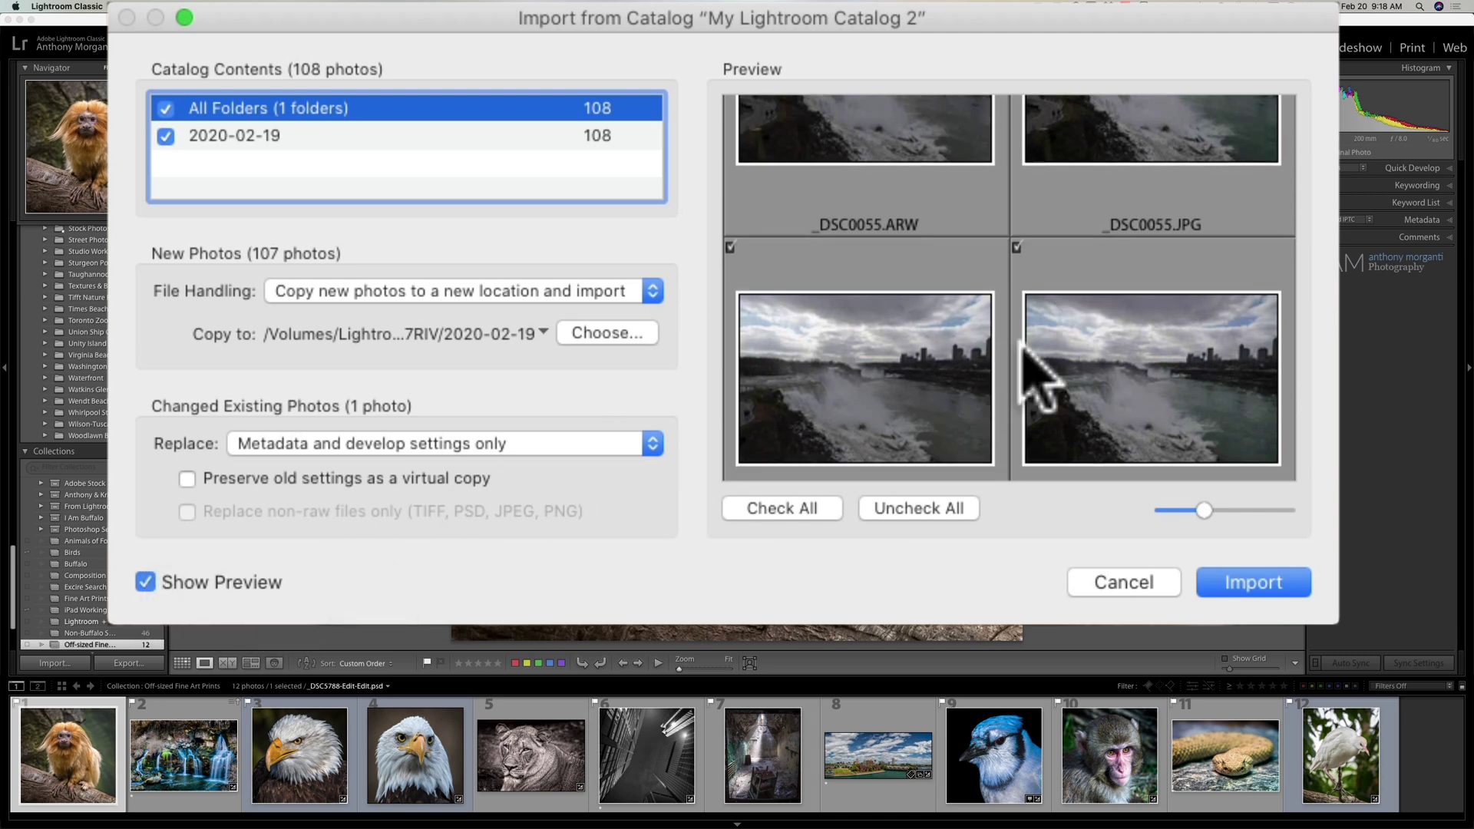
pyautogui.scroll(-5, 1025, 354)
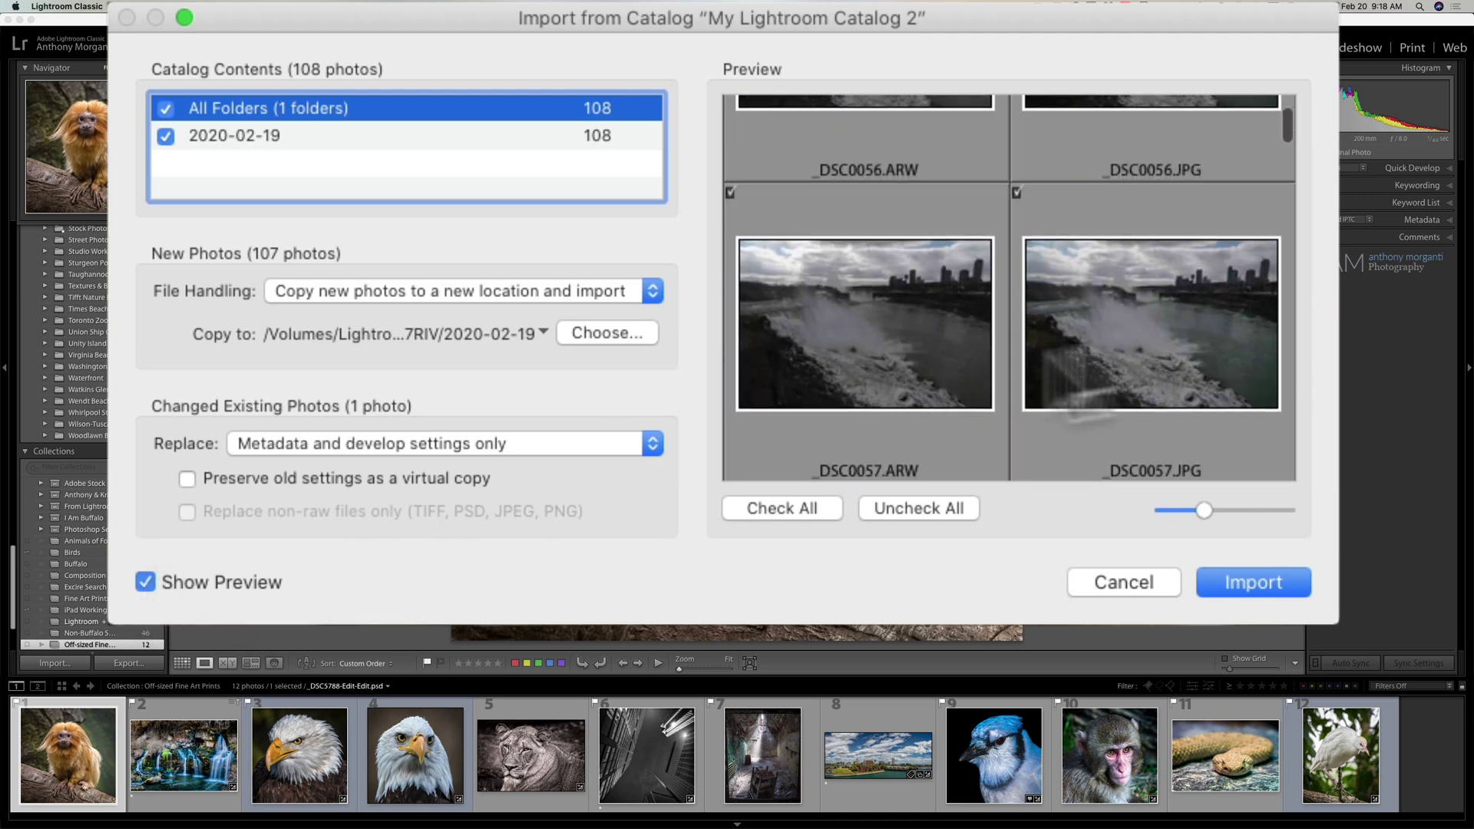
pyautogui.scroll(-5, 1025, 353)
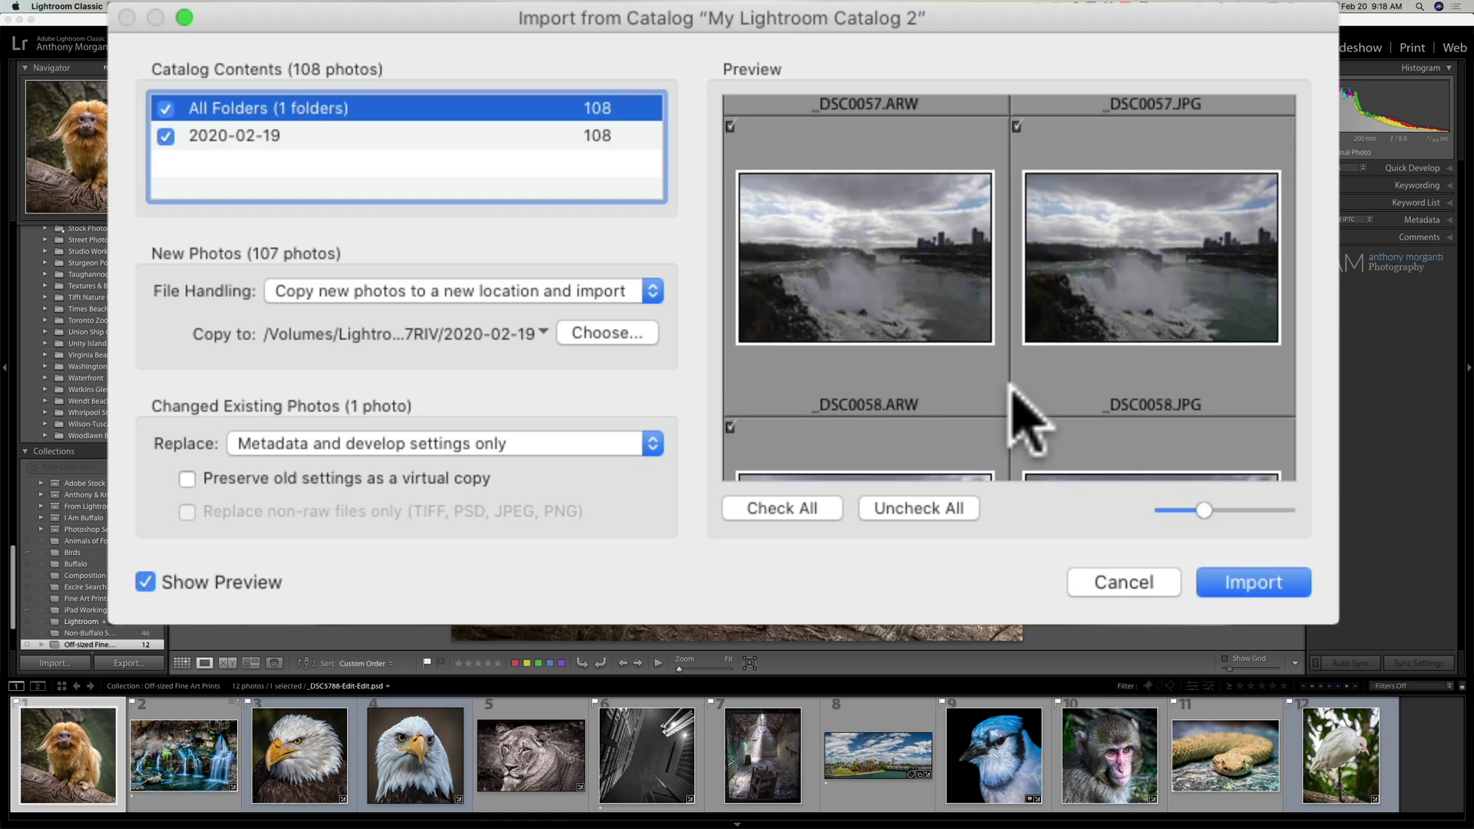
pyautogui.scroll(-2, 1027, 365)
pyautogui.scroll(-2, 1029, 384)
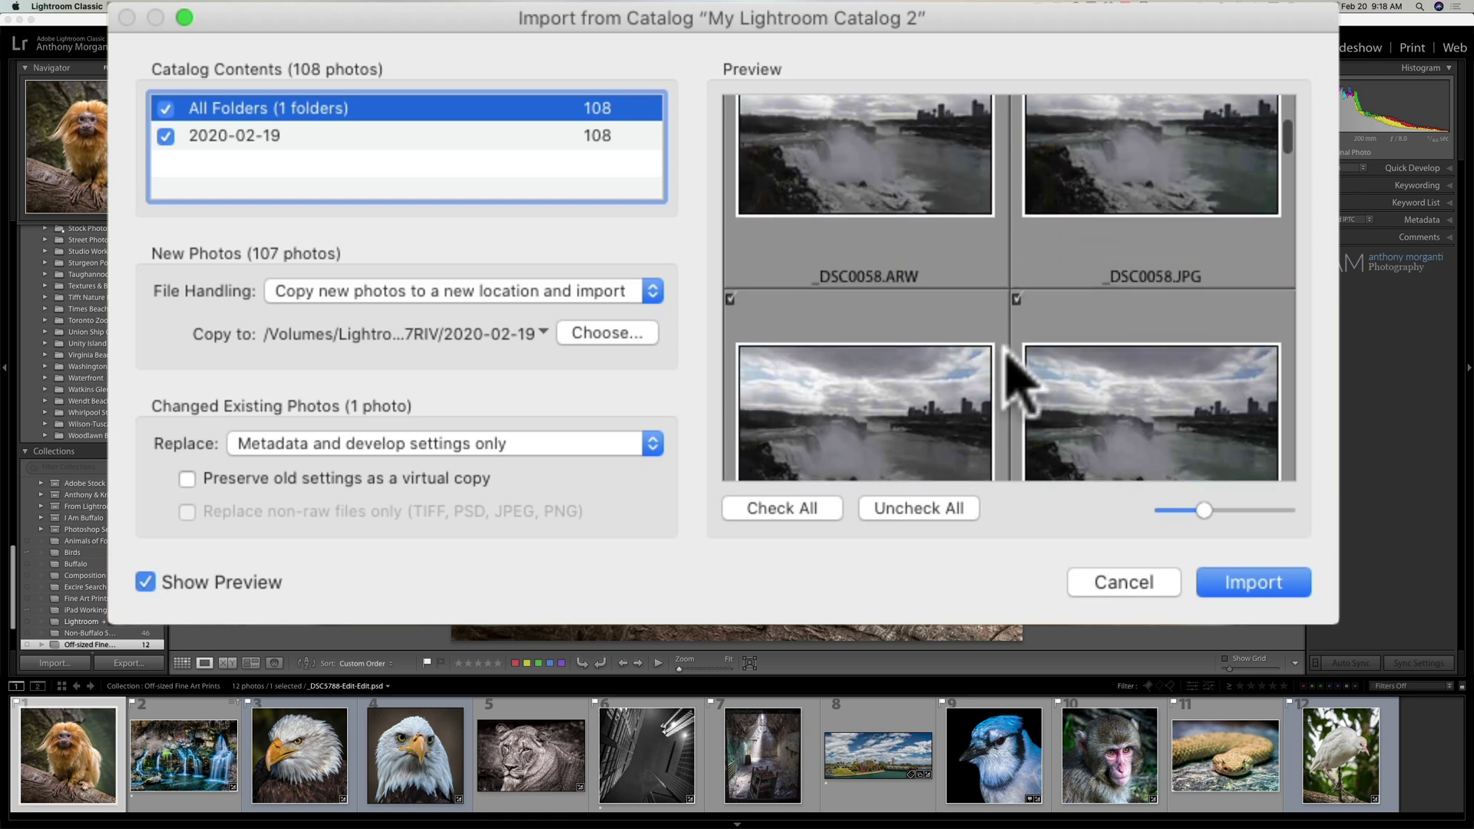
pyautogui.scroll(8, 1032, 326)
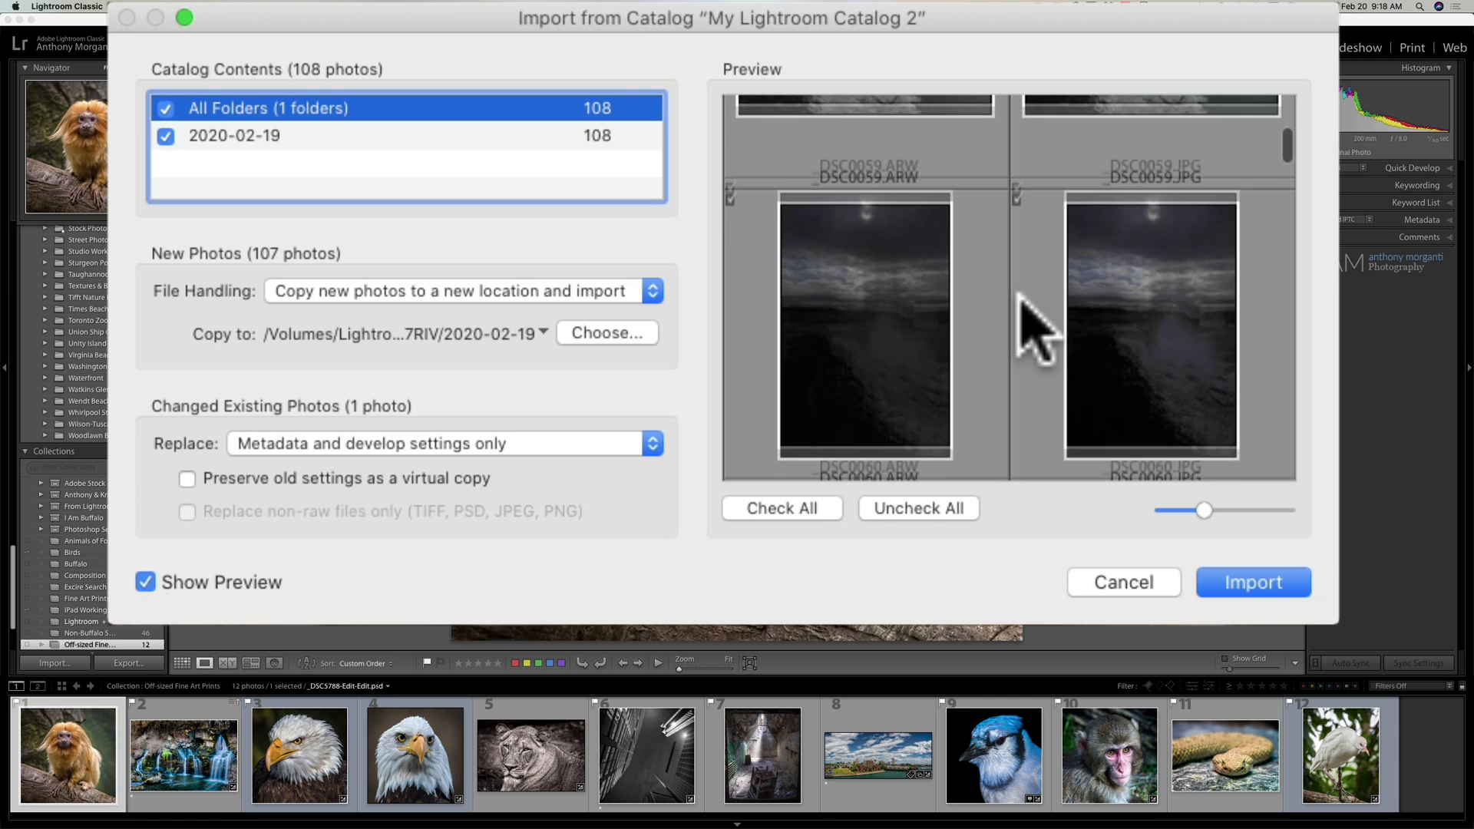
pyautogui.scroll(-1, 1032, 330)
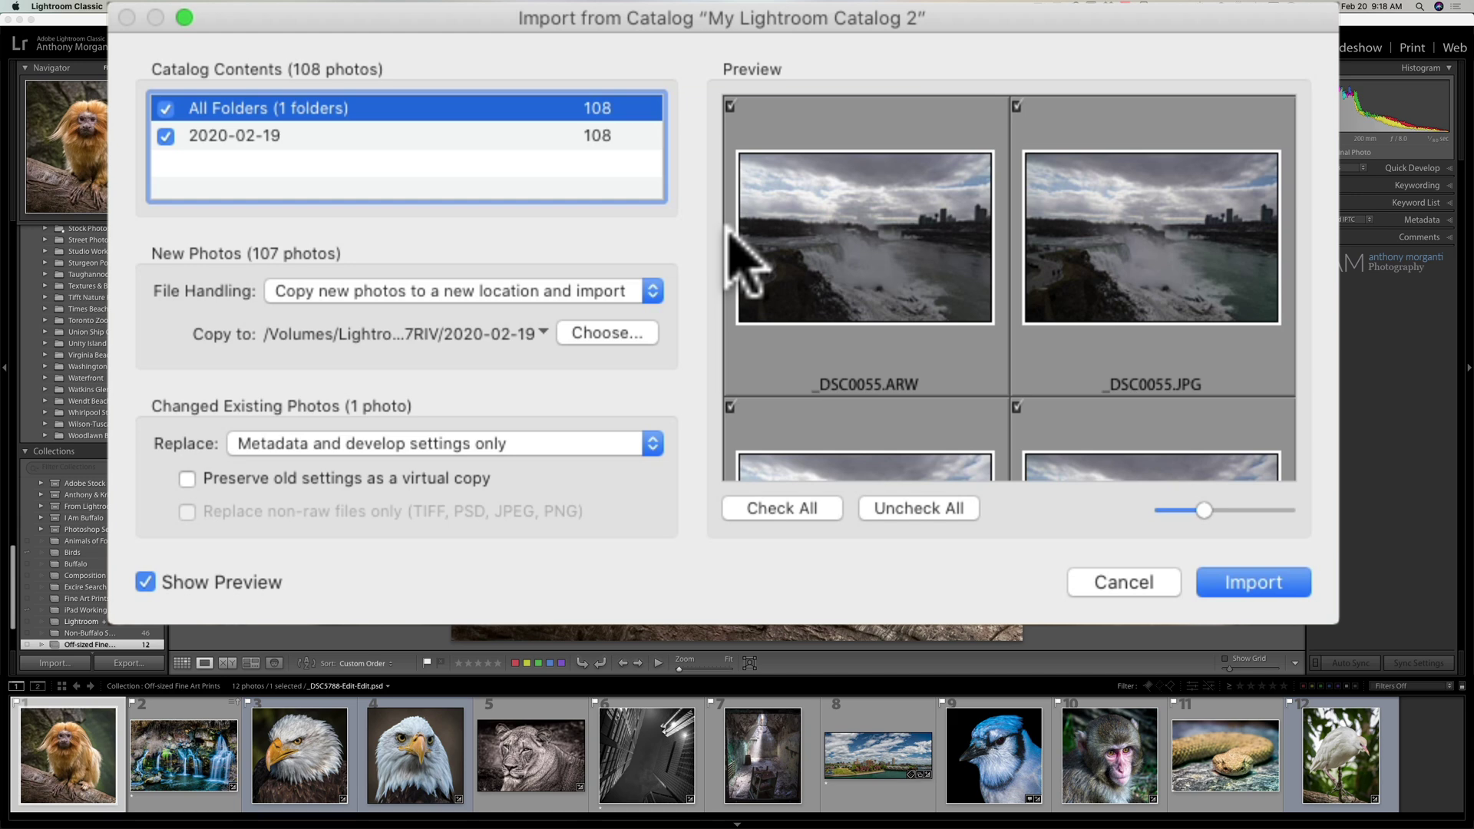
# Run the import of all 108 photos from My Lightroom Catalog 2.
pyautogui.click(1256, 582)
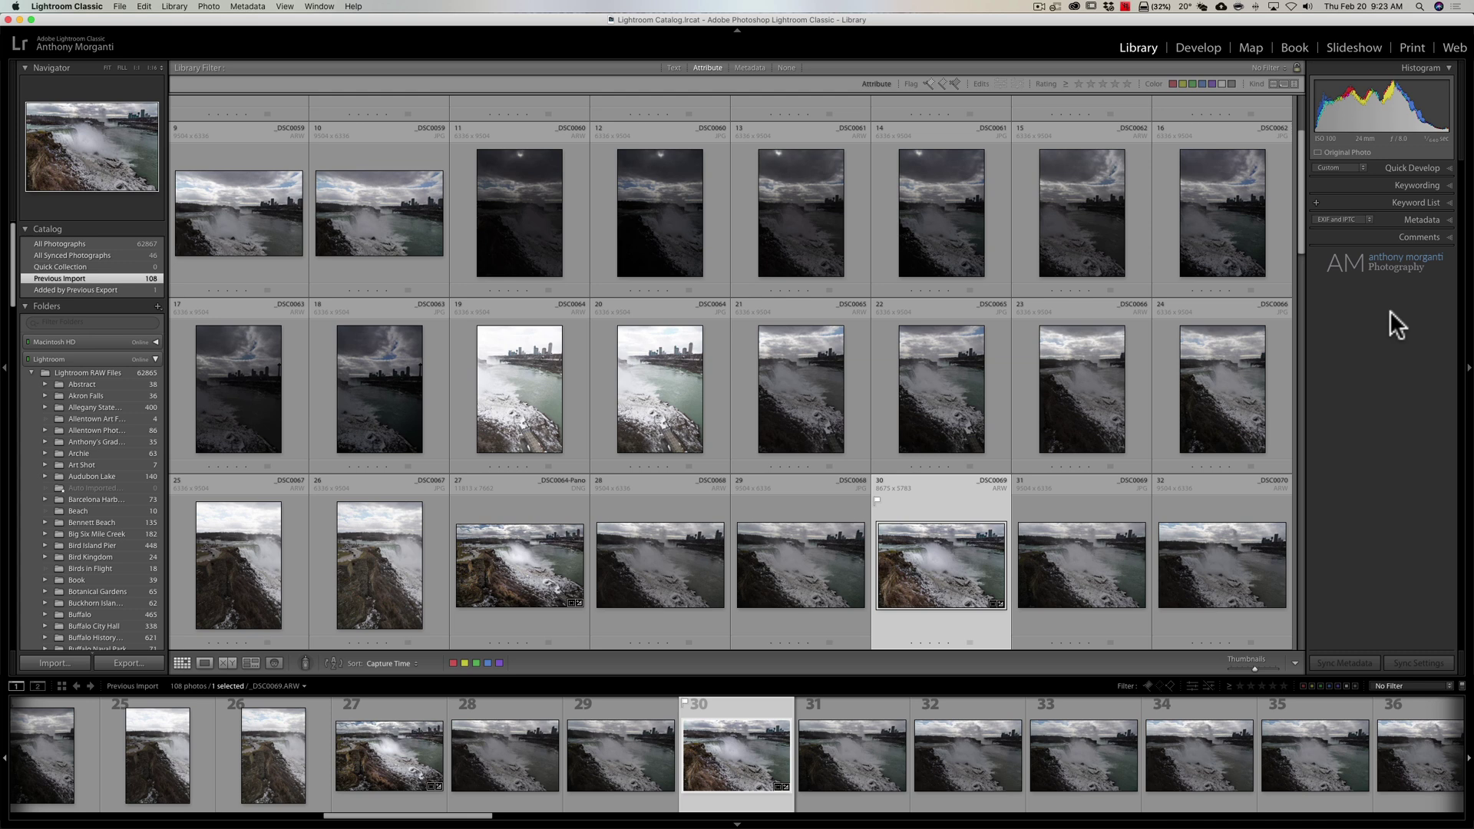
# Filter the import to its 3 flagged photos and open the first one in Develop.
pyautogui.click(1147, 686)
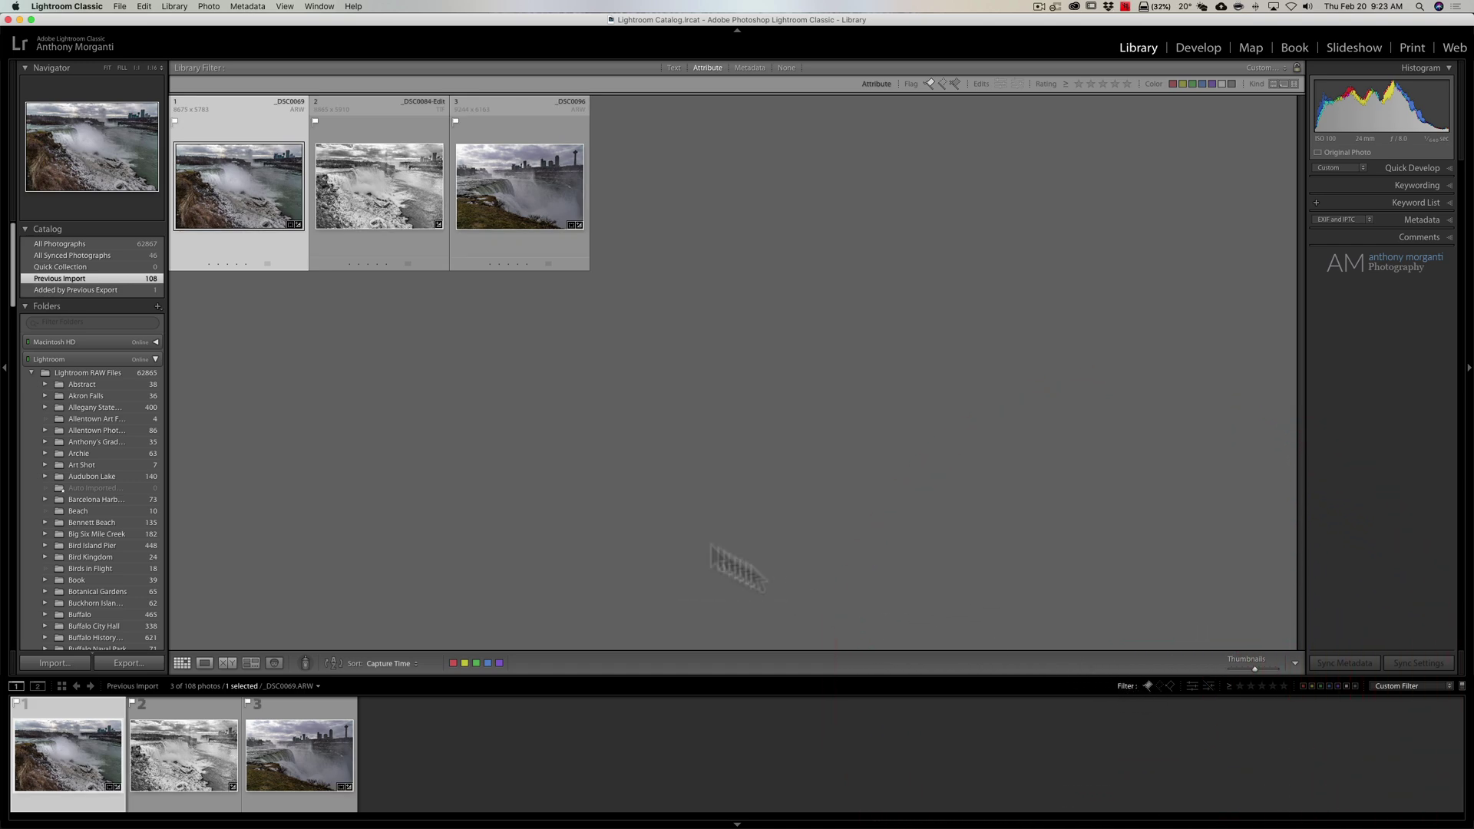
pyautogui.doubleClick(260, 187)
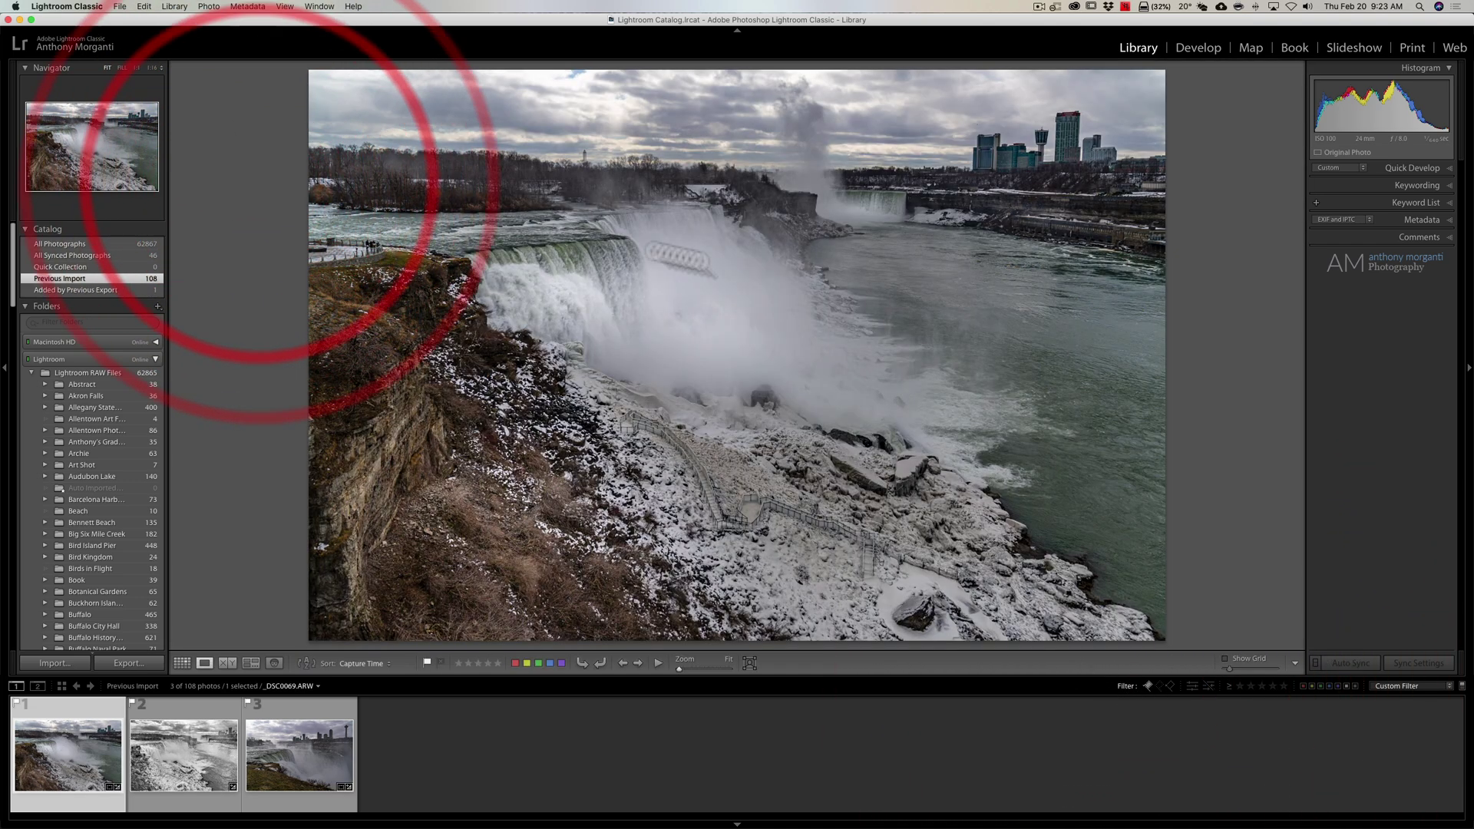
pyautogui.click(1210, 46)
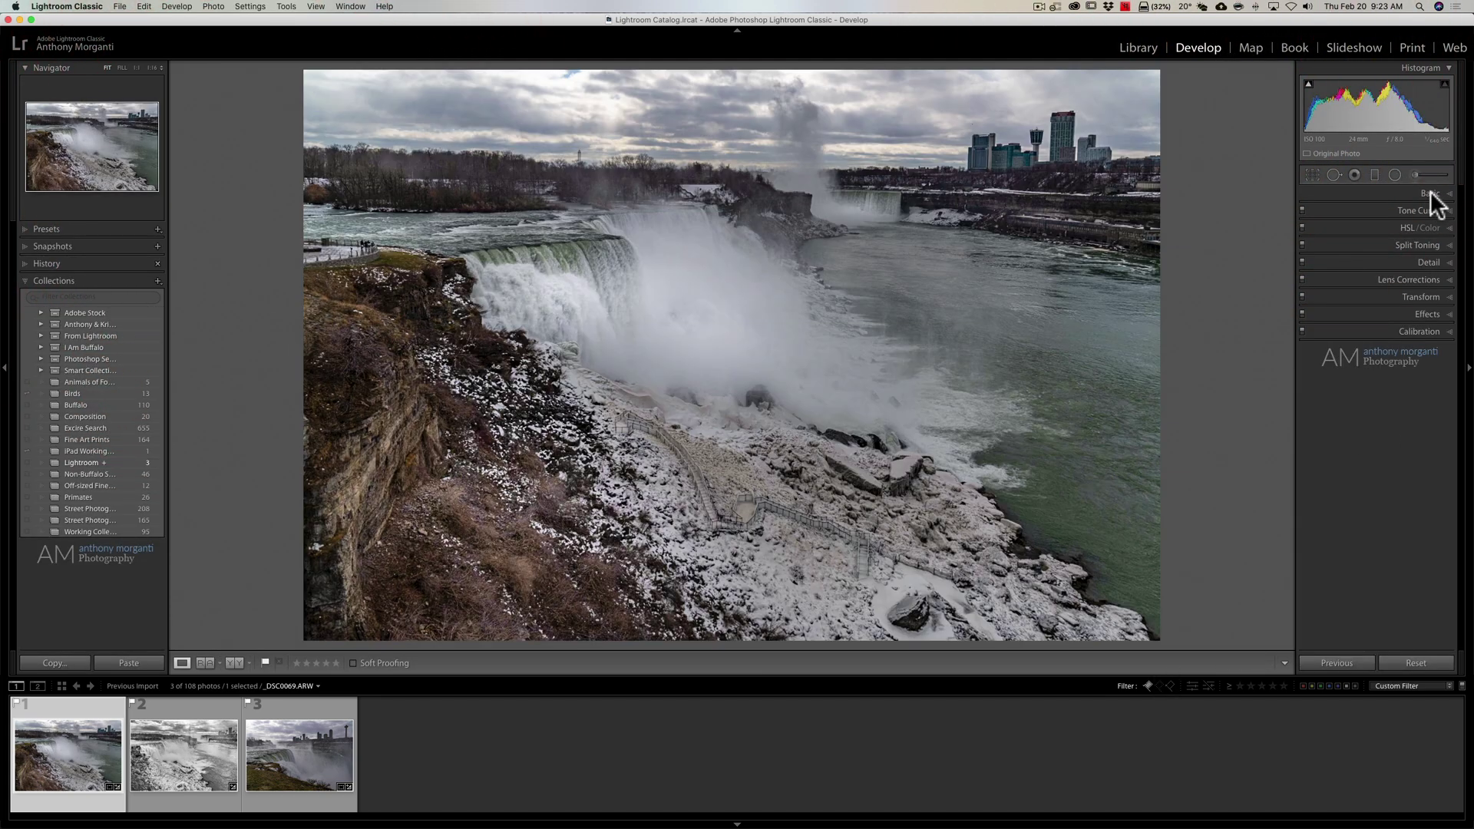
# Check the Basic panel's carried-over edits, then switch to the black-and-white flagged photo.
pyautogui.click(1433, 195)
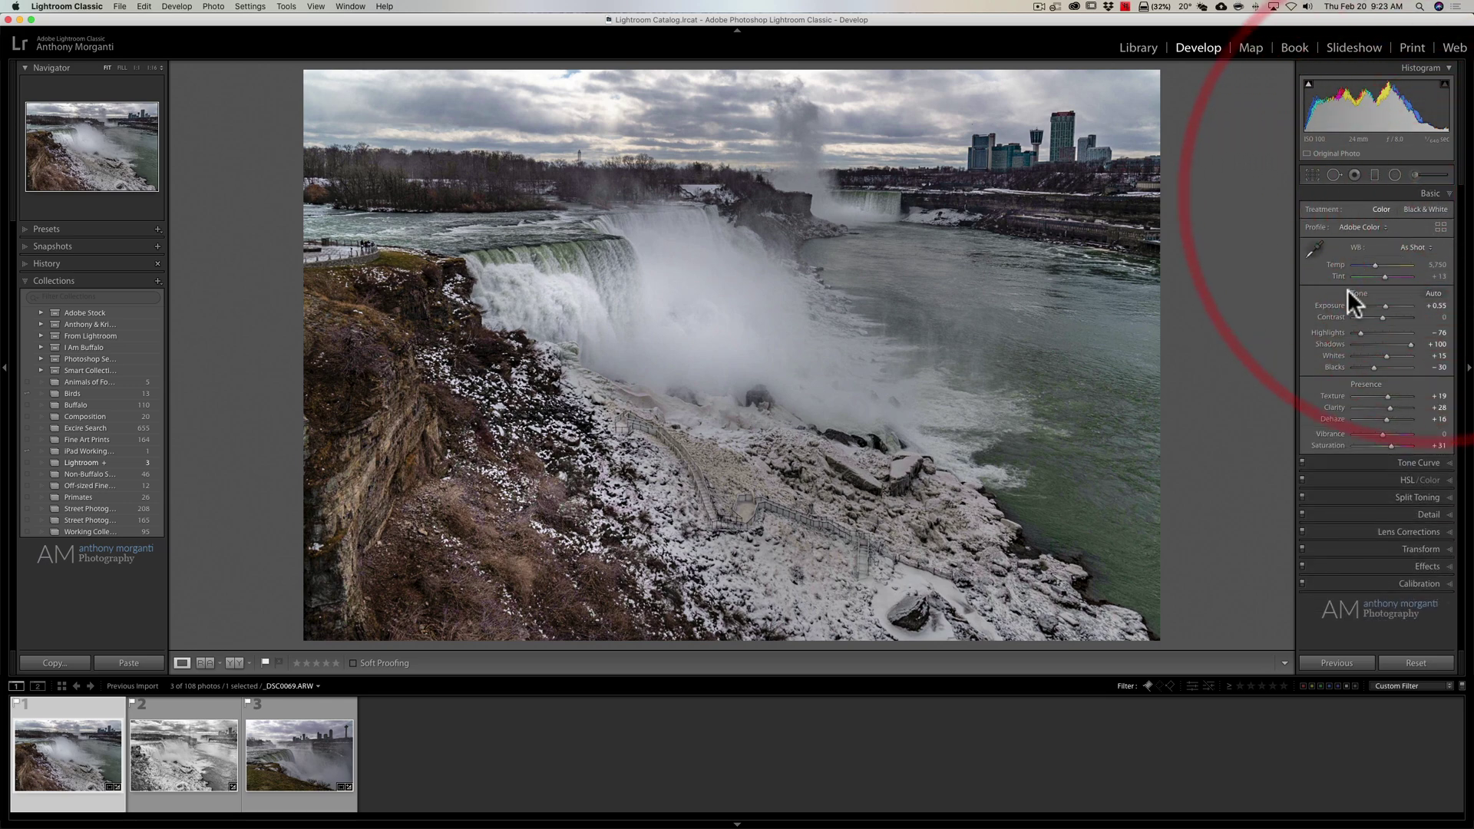
pyautogui.click(1431, 194)
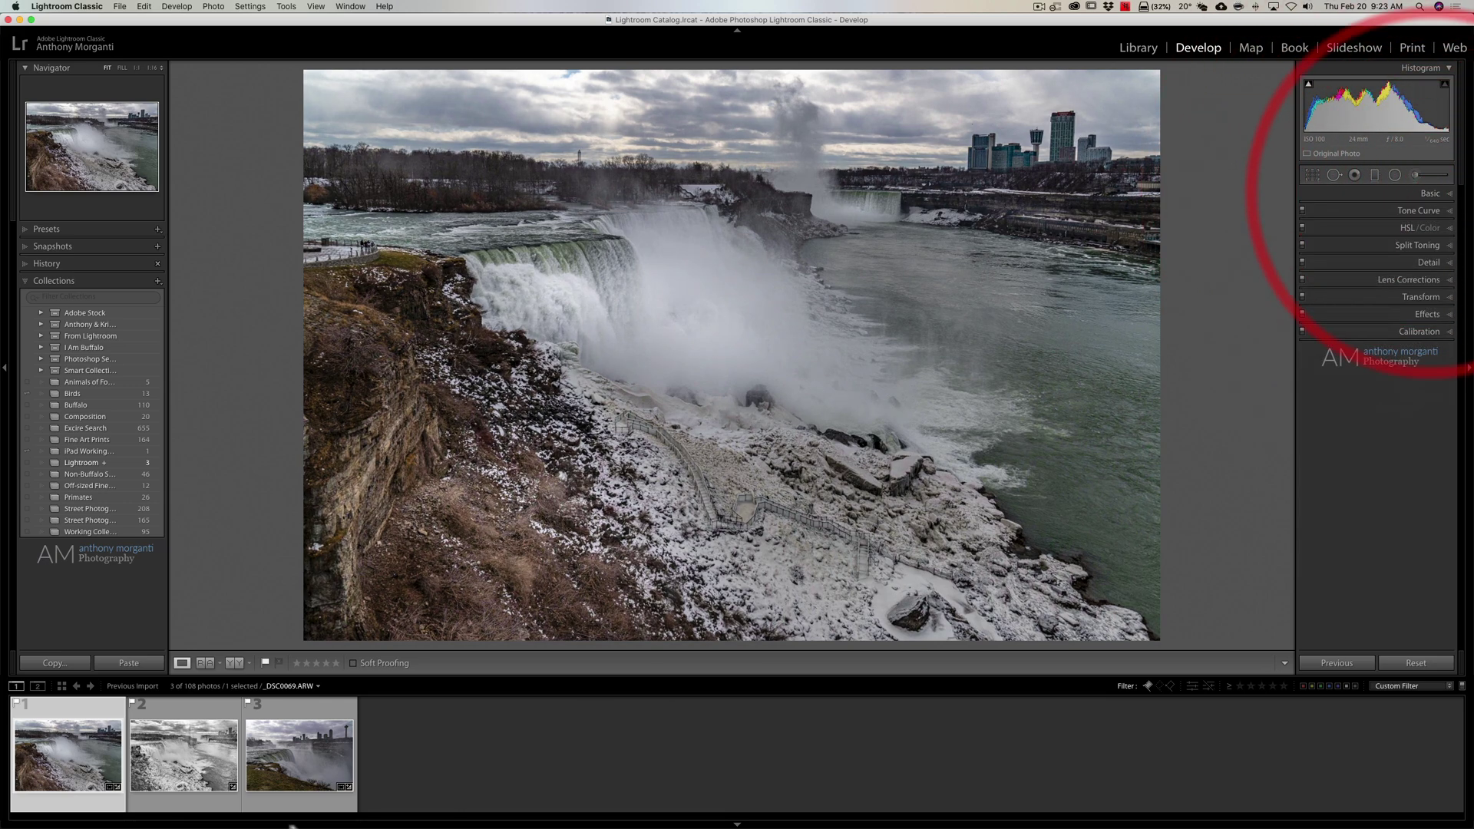
pyautogui.click(186, 780)
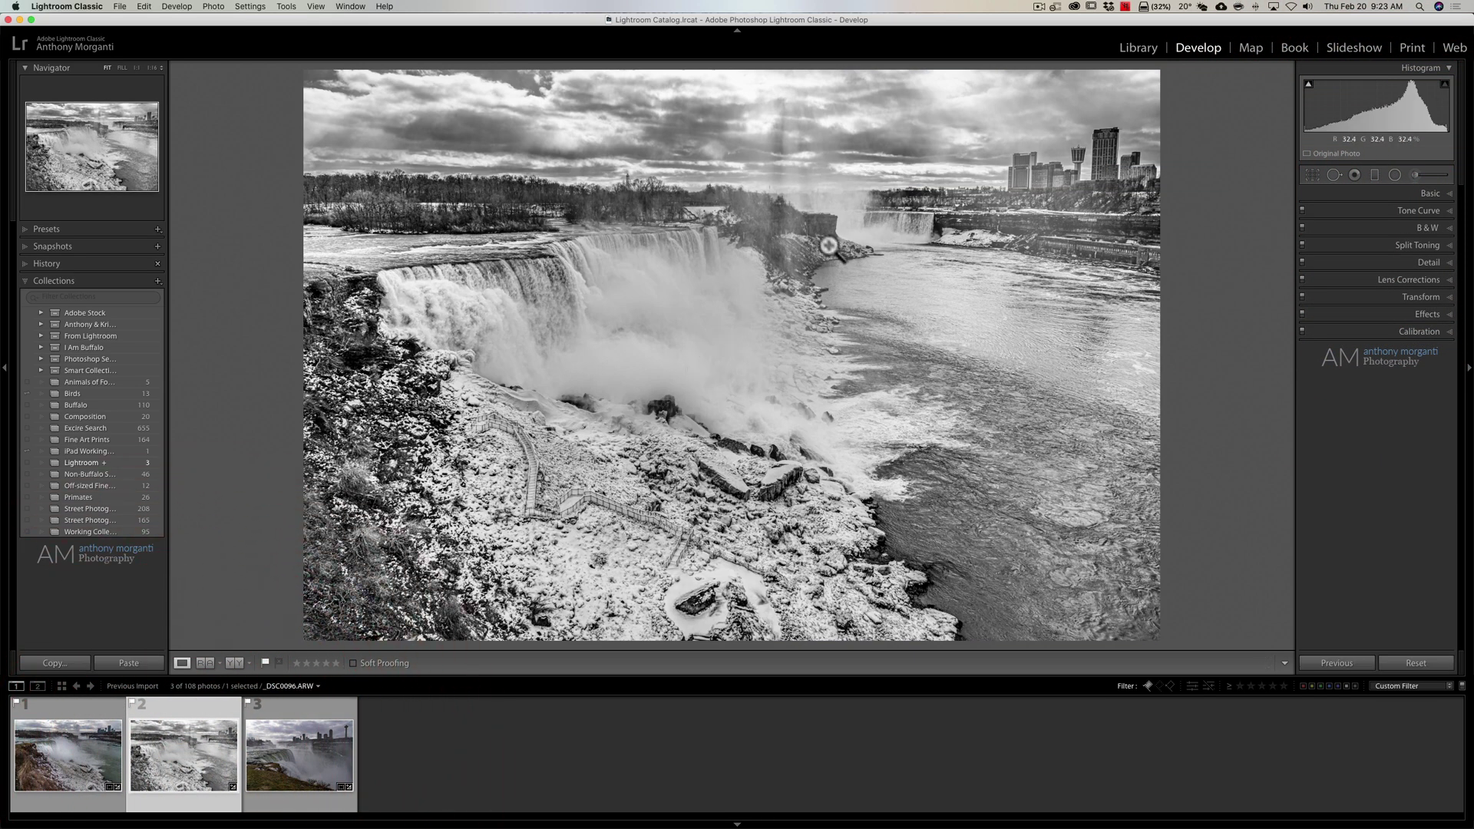